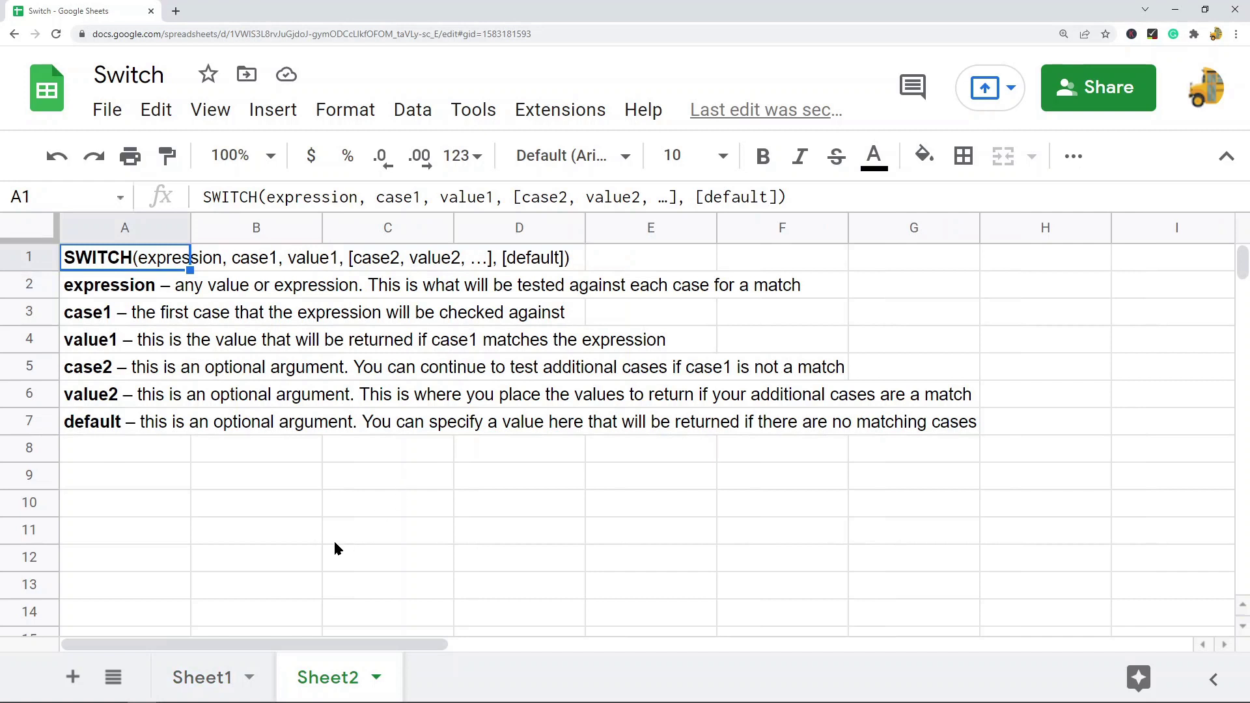
Review the expression, case1 and value1 descriptions in A2:A4 against the SWITCH syntax in A1
left_click(306, 530)
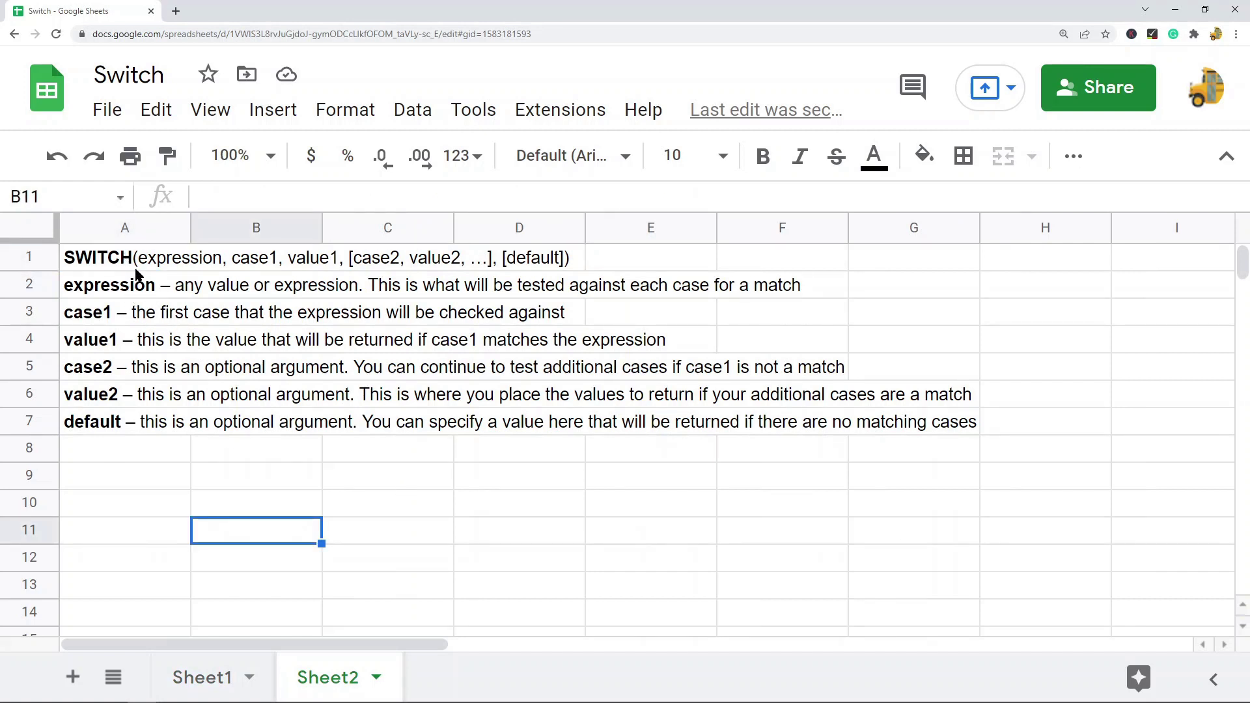
left_click(112, 293)
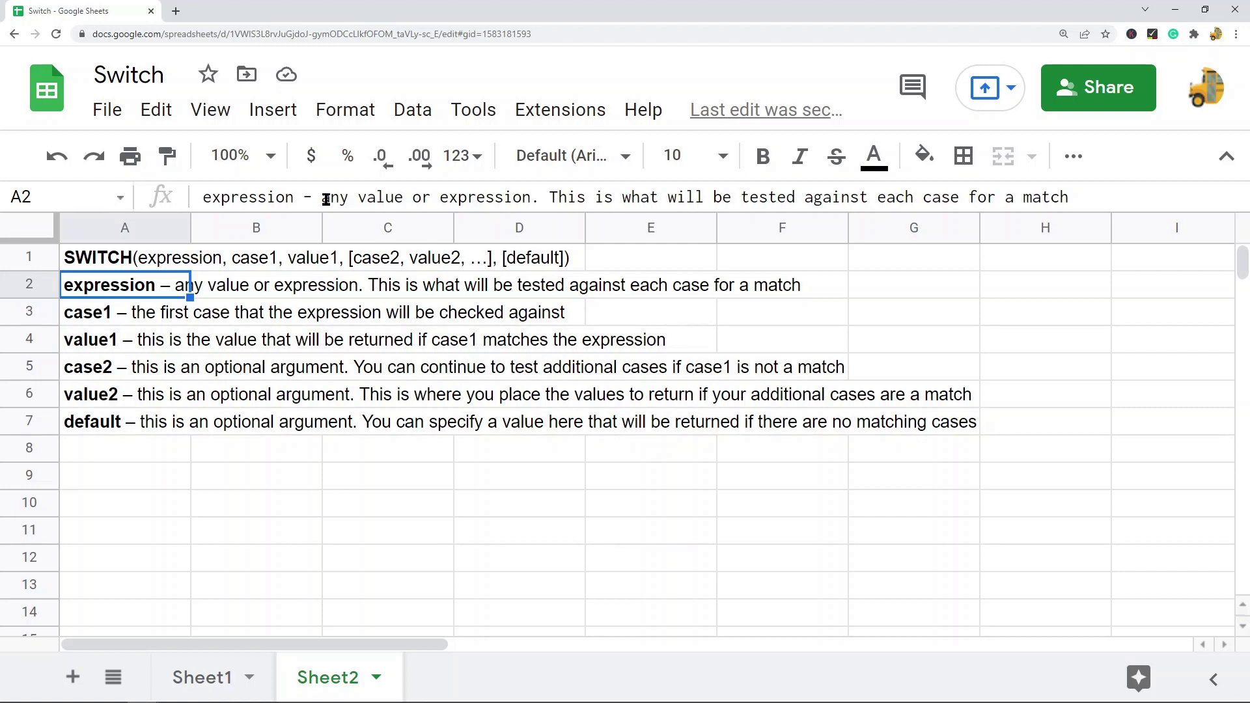
left_click_drag(323, 198, 531, 197)
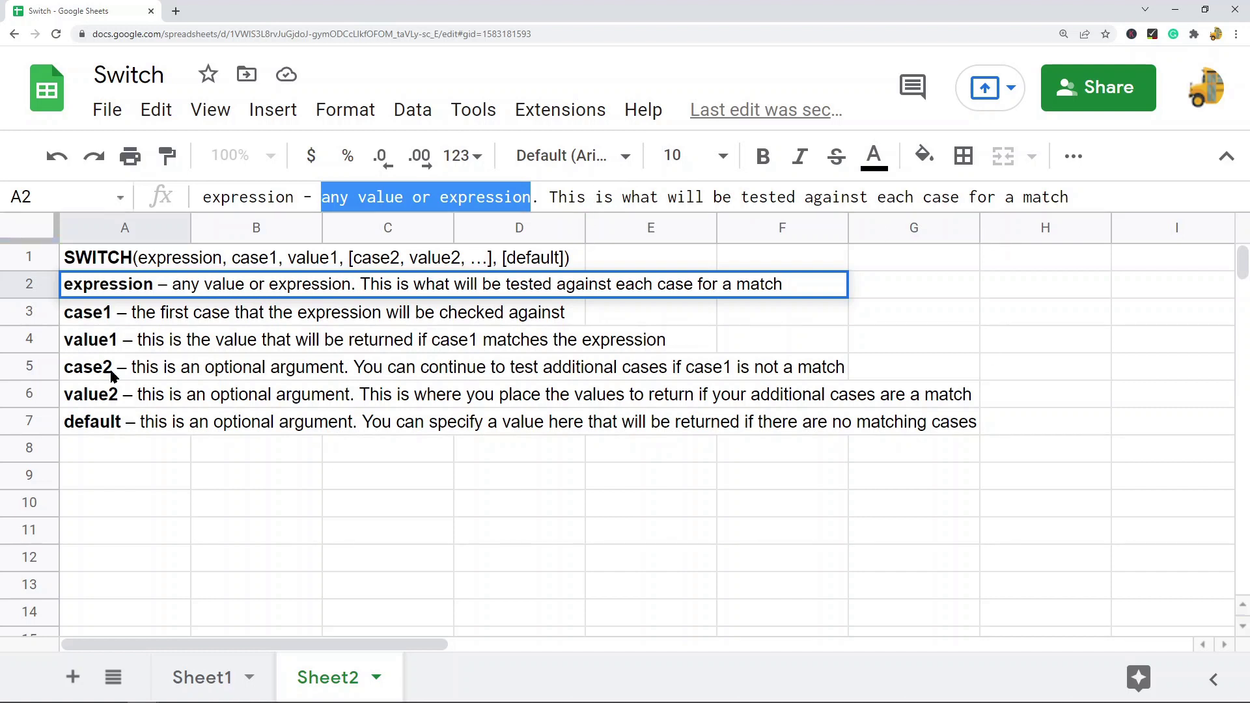
left_click(100, 318)
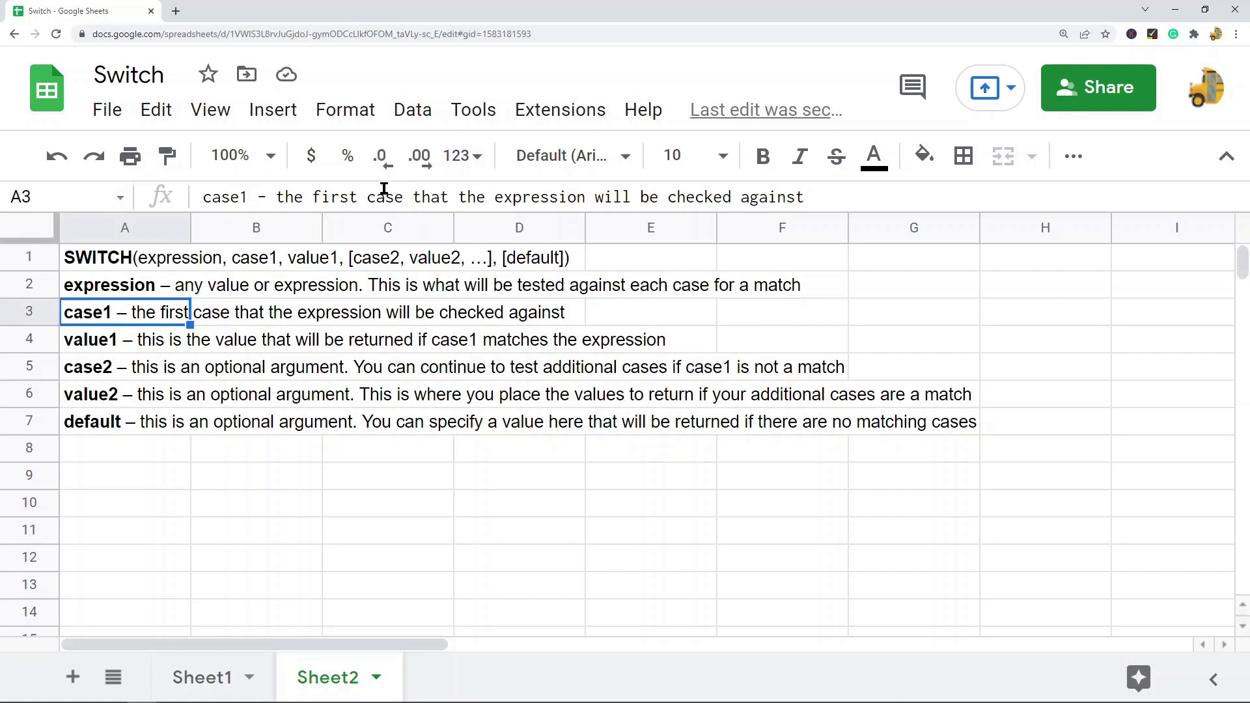
left_click(108, 344)
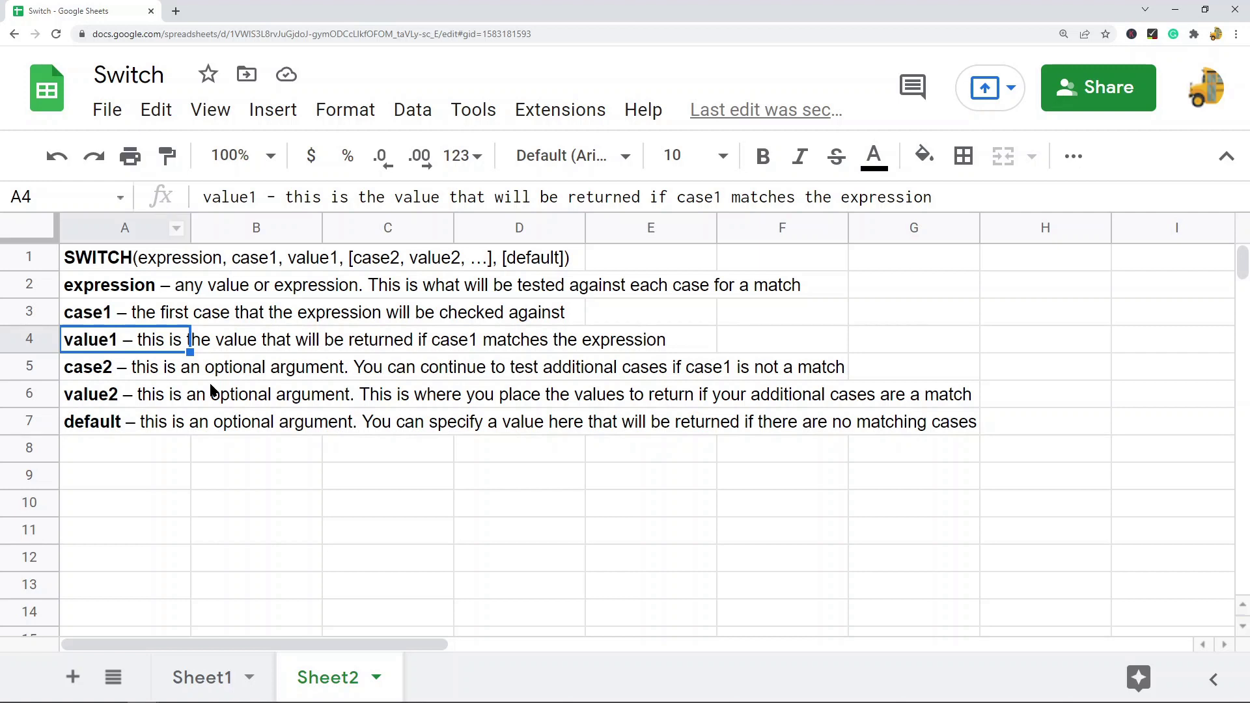
left_click(126, 262)
left_click(349, 196)
double_click(352, 197)
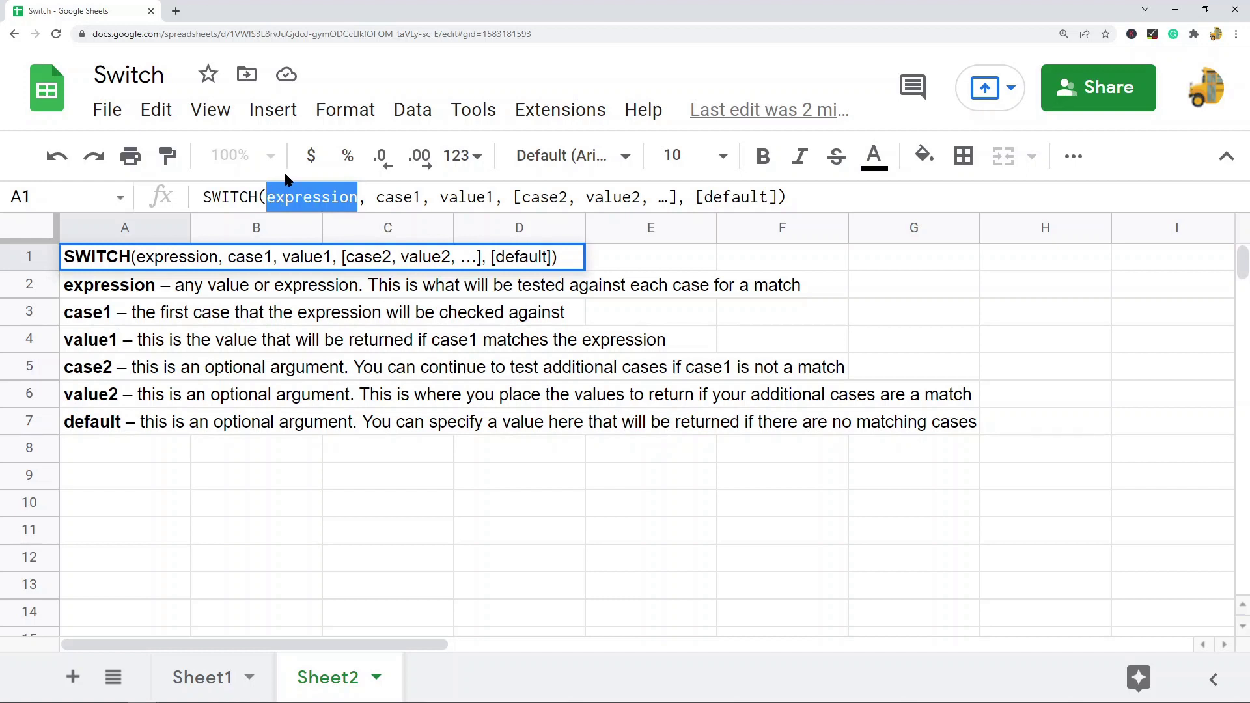
left_click_drag(423, 197, 267, 198)
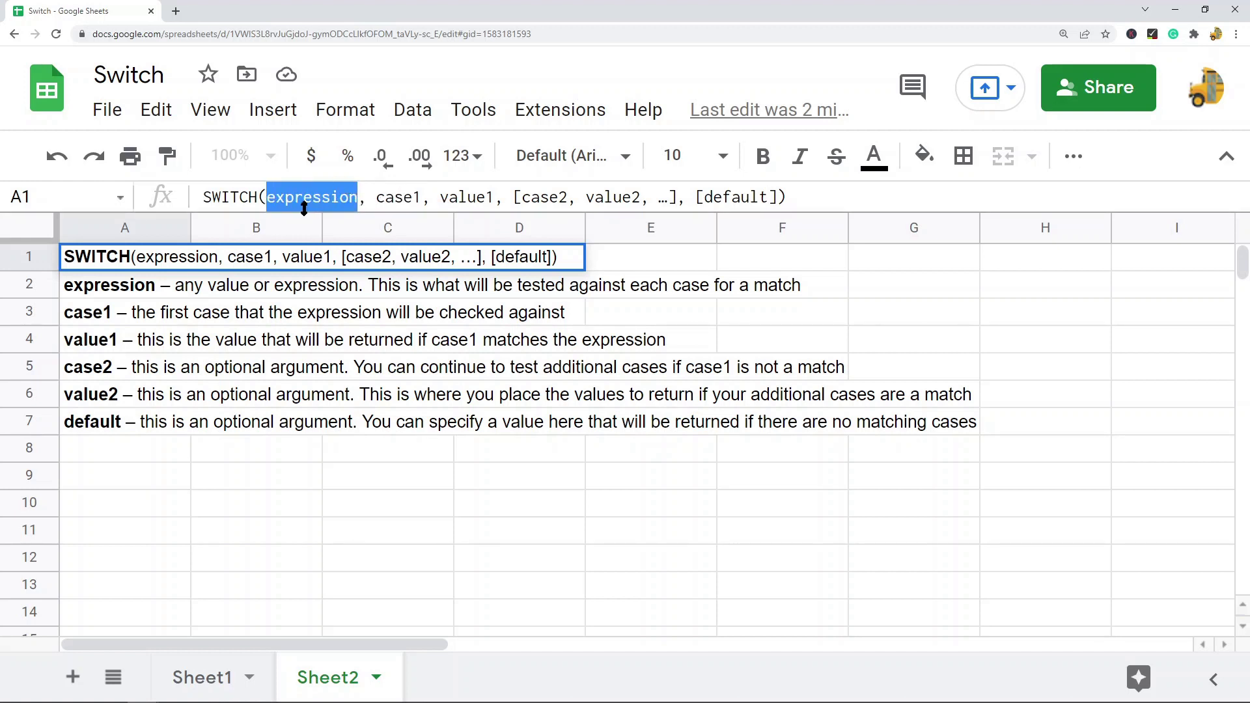
left_click_drag(444, 198, 496, 196)
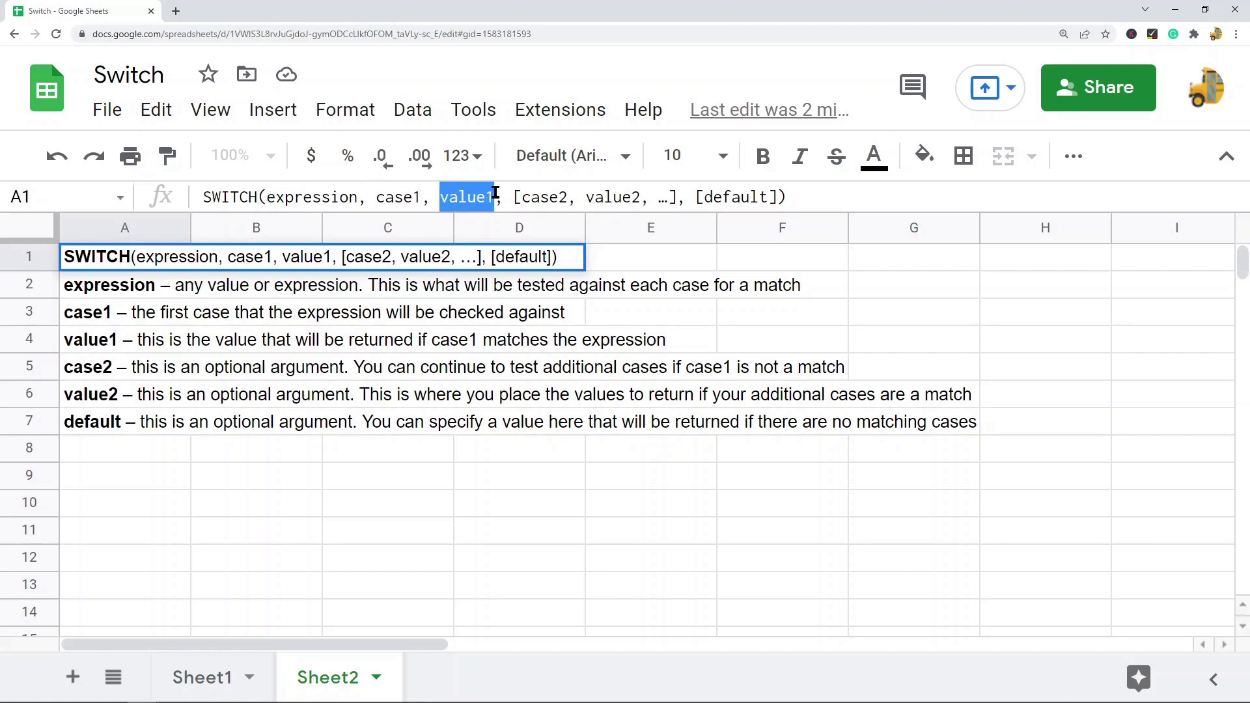
Read the descriptions of the optional case2, value2 and default arguments in A5:A7
left_click(106, 366)
left_click_drag(110, 423, 111, 424)
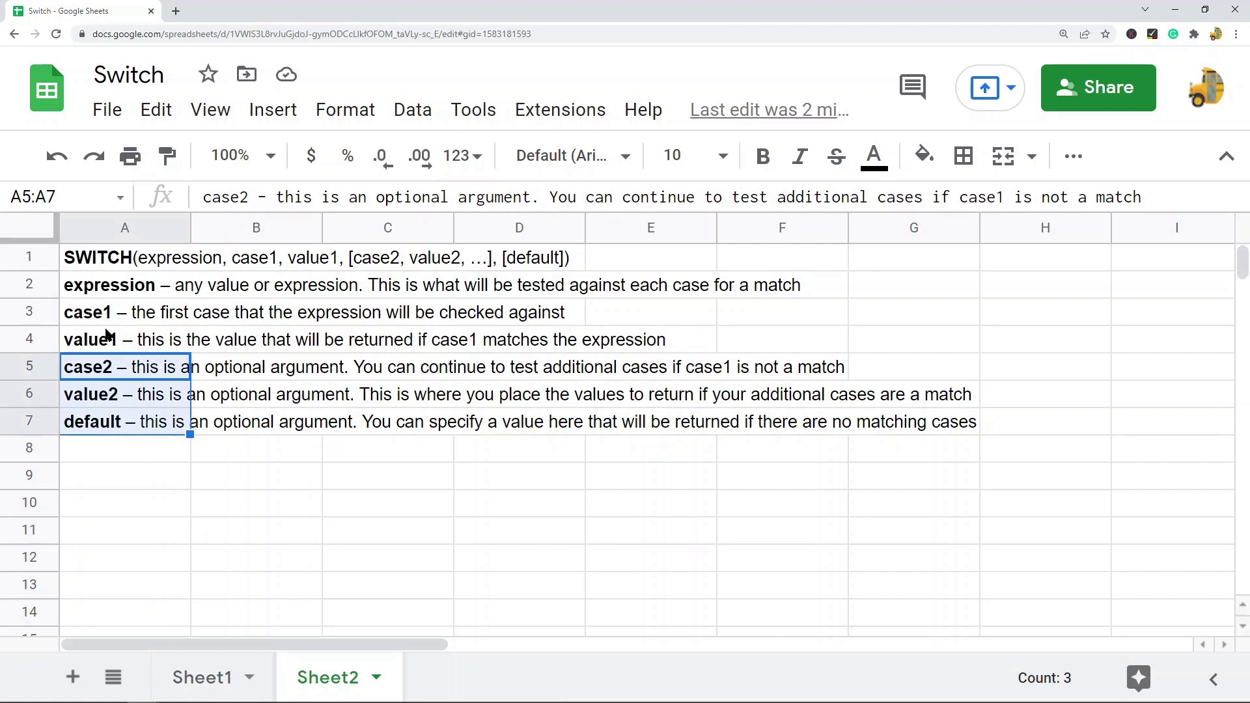
left_click(96, 372)
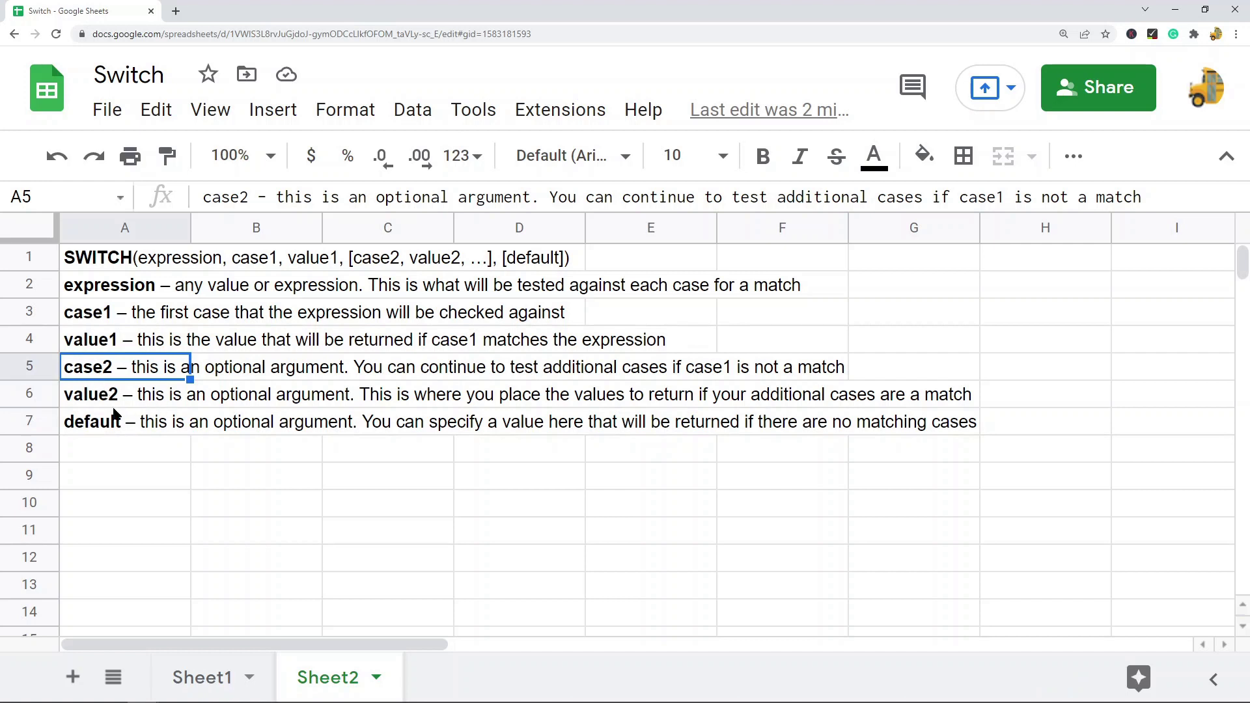
left_click(90, 402)
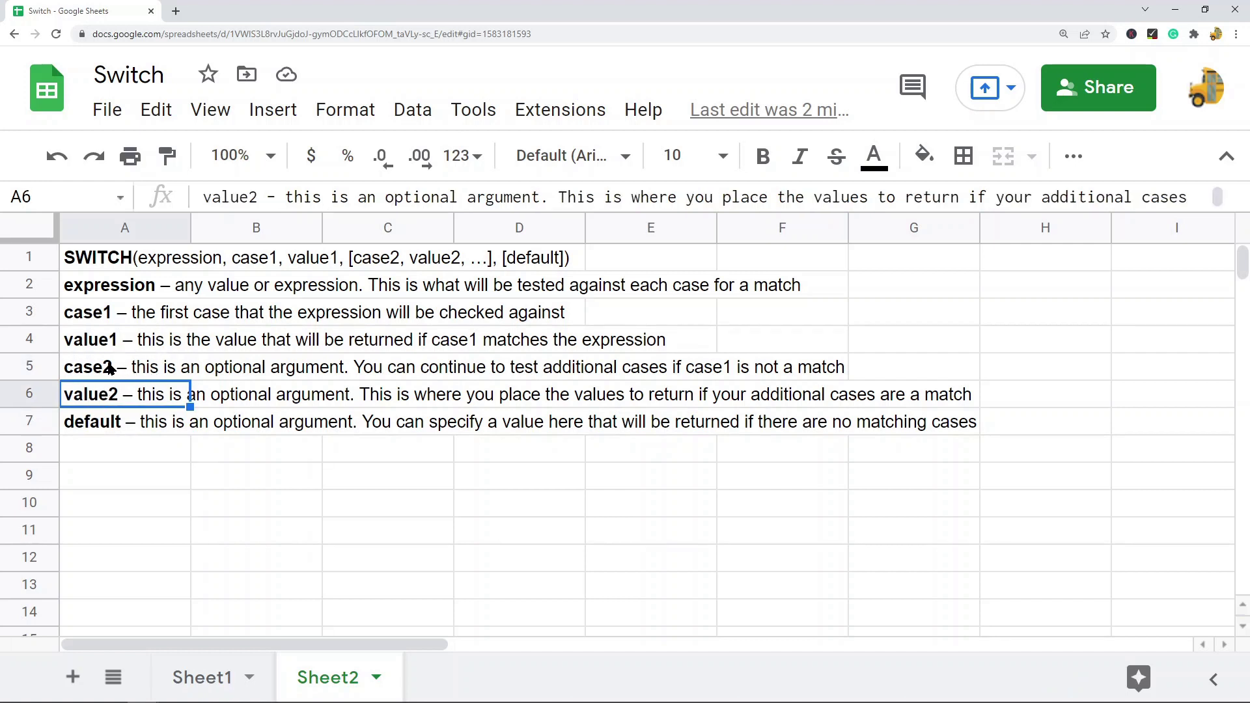
left_click(90, 371)
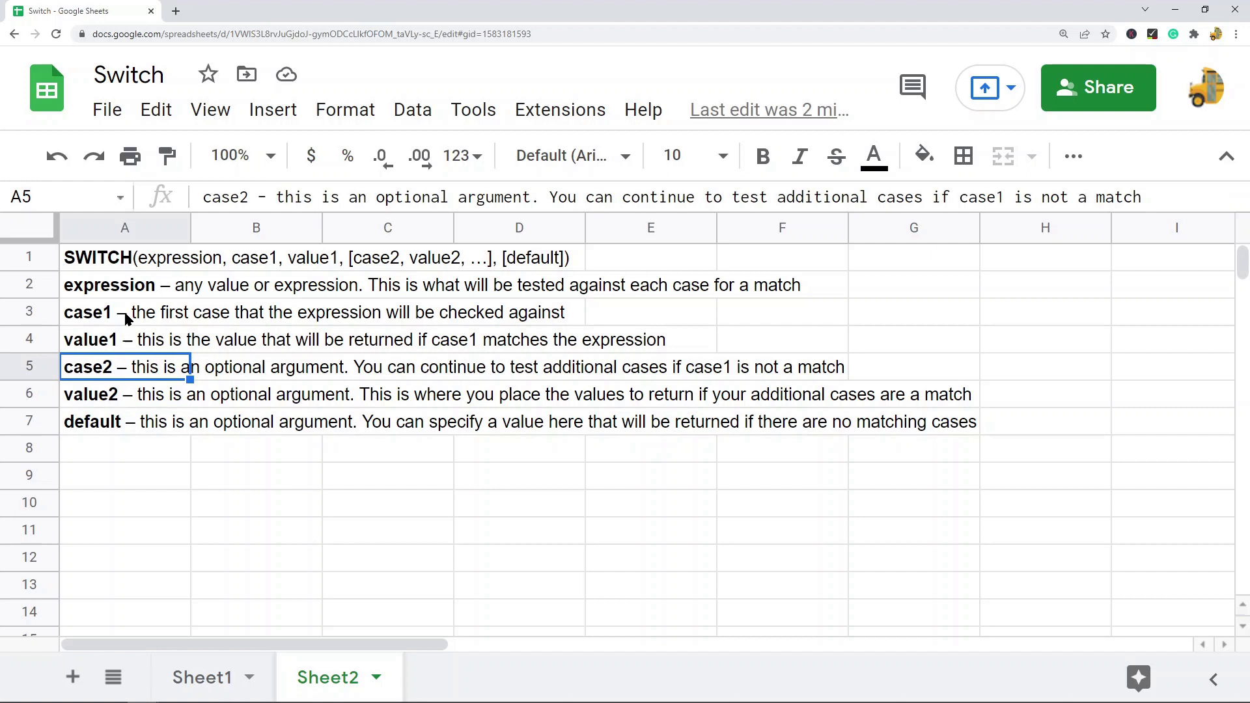
left_click(115, 292)
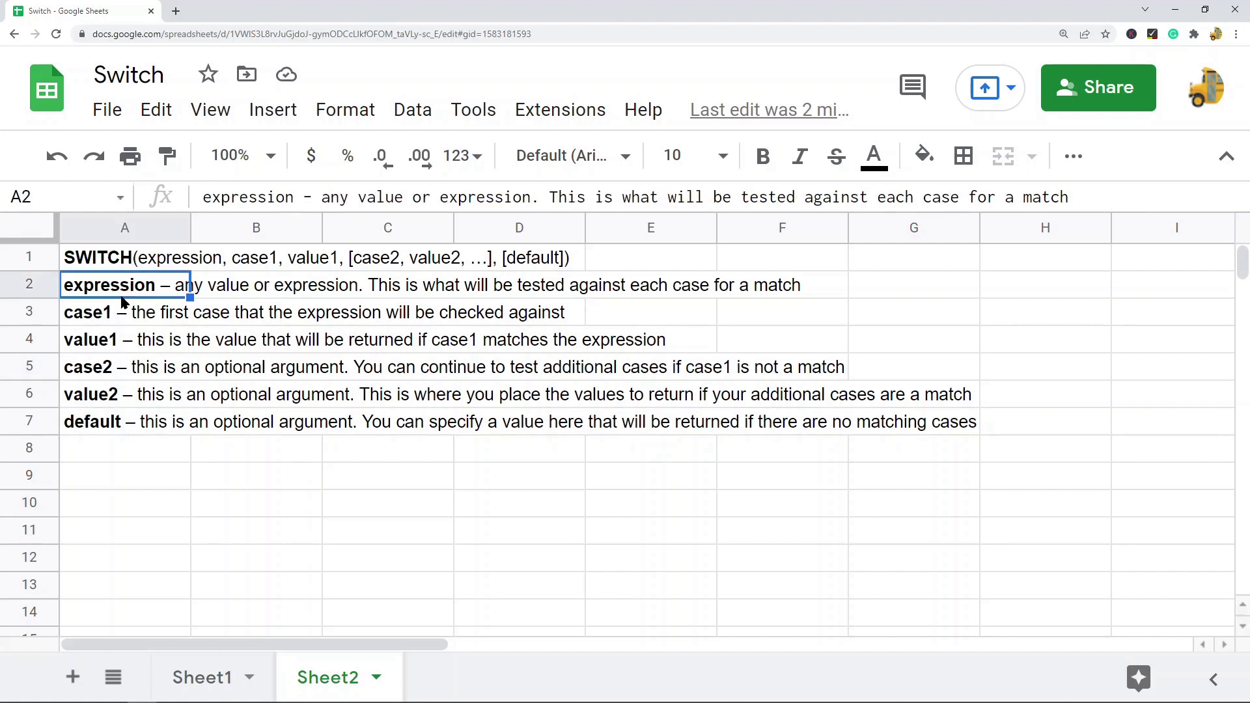
left_click(99, 426)
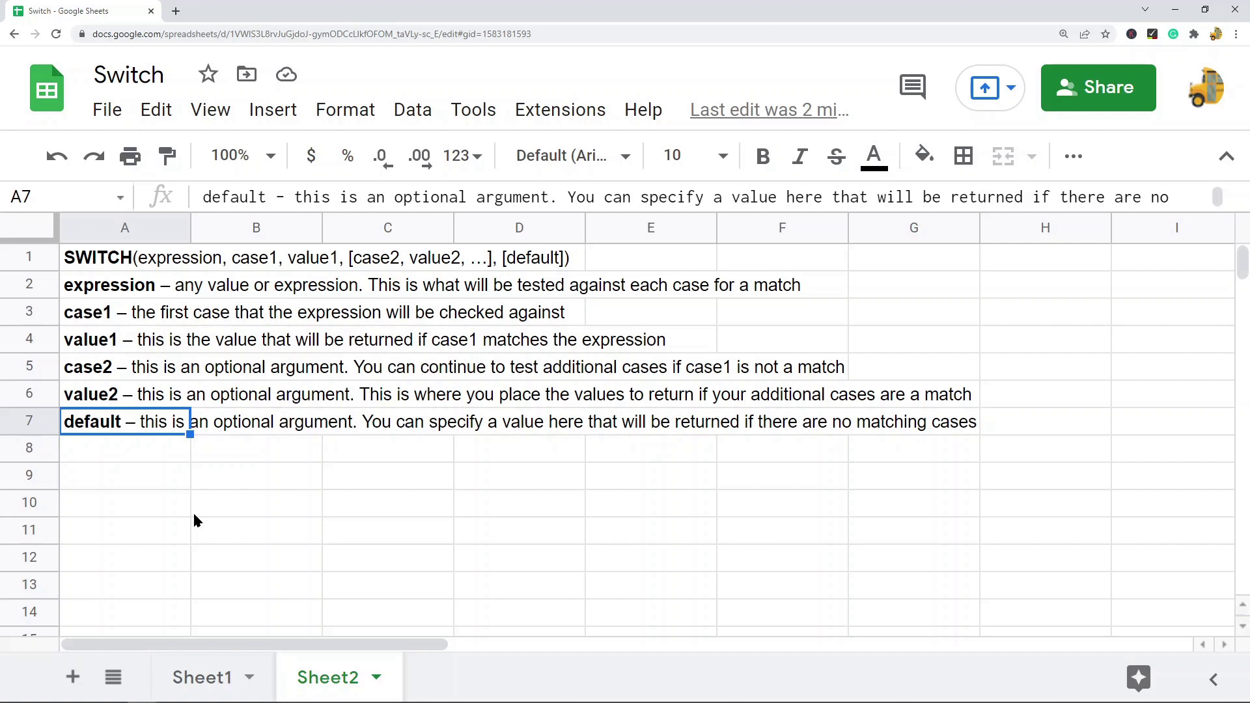
Go through the SWITCH syntax in A1 argument by argument, from expression to default
left_click(118, 260)
left_click_drag(358, 197, 256, 201)
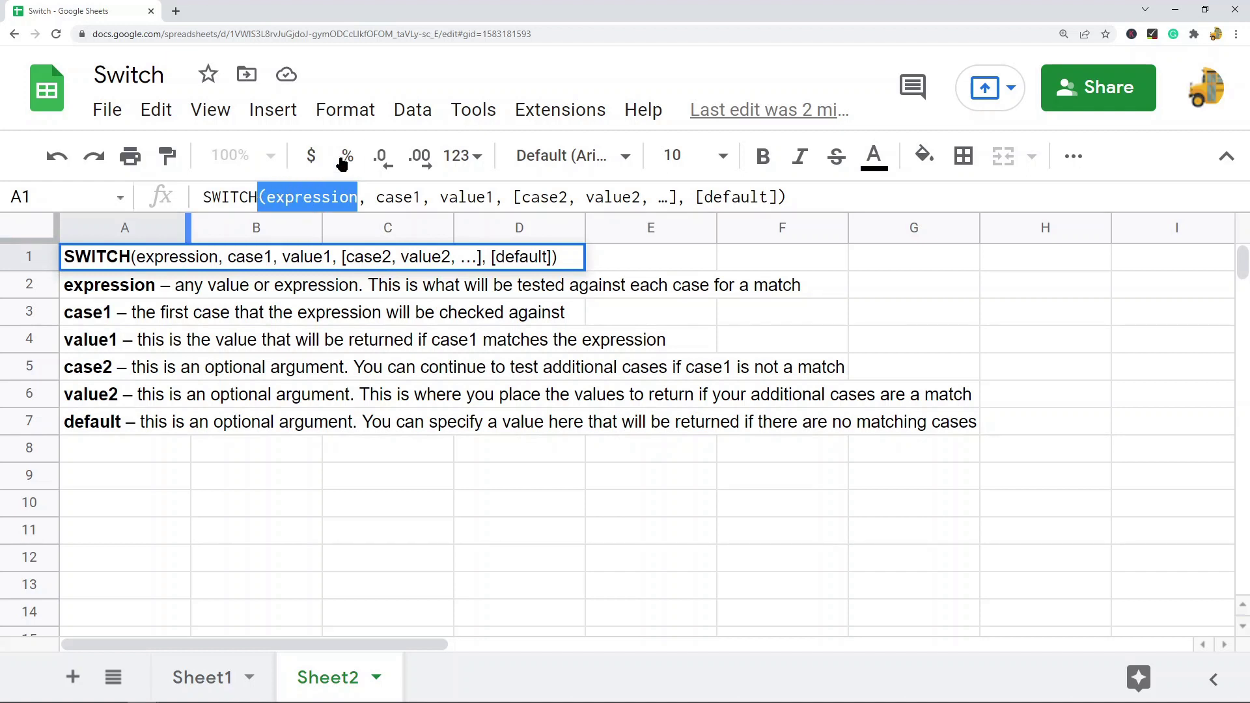
left_click_drag(377, 198, 419, 196)
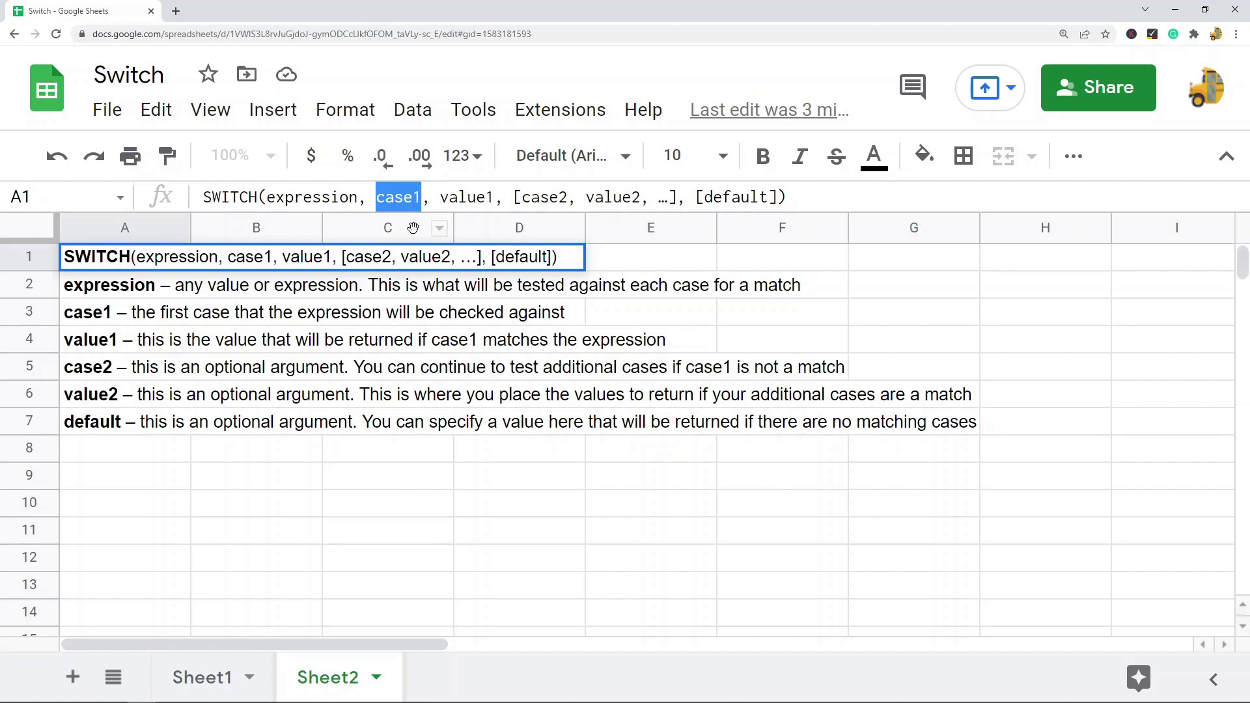
left_click_drag(448, 197, 495, 198)
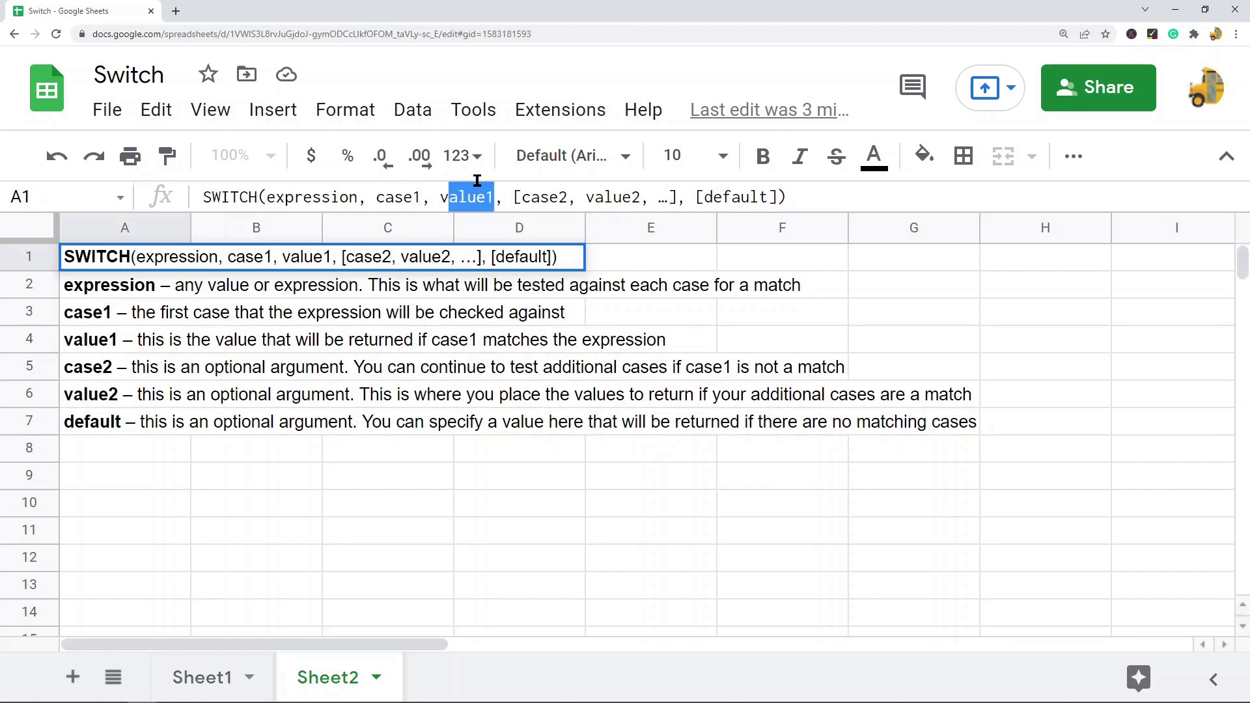
left_click(522, 198)
left_click_drag(523, 198, 550, 184)
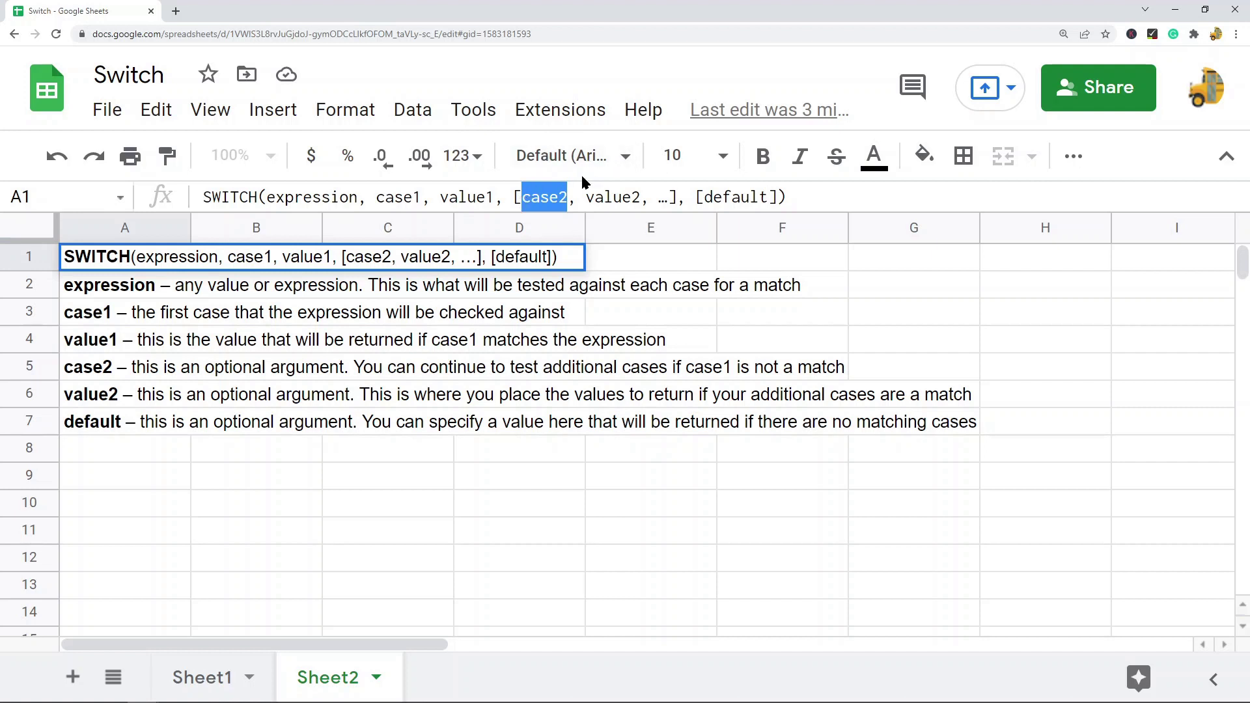
left_click(584, 197)
left_click_drag(585, 198, 642, 198)
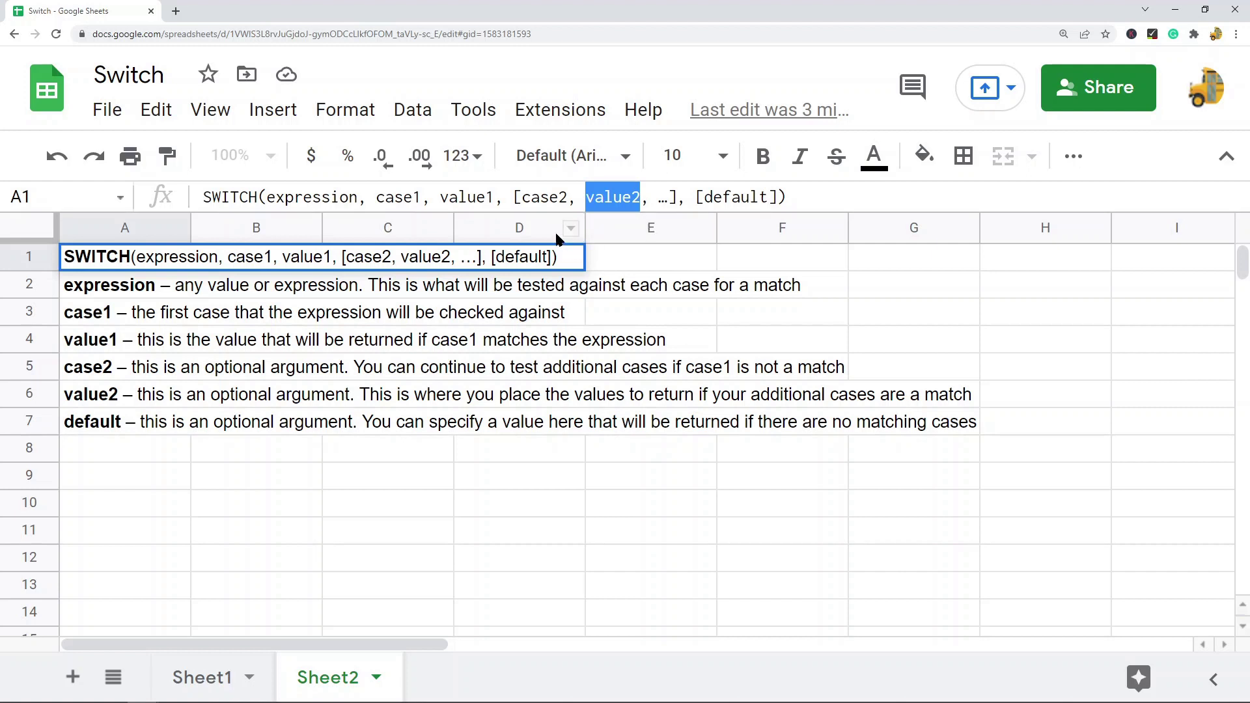
left_click_drag(704, 197, 774, 194)
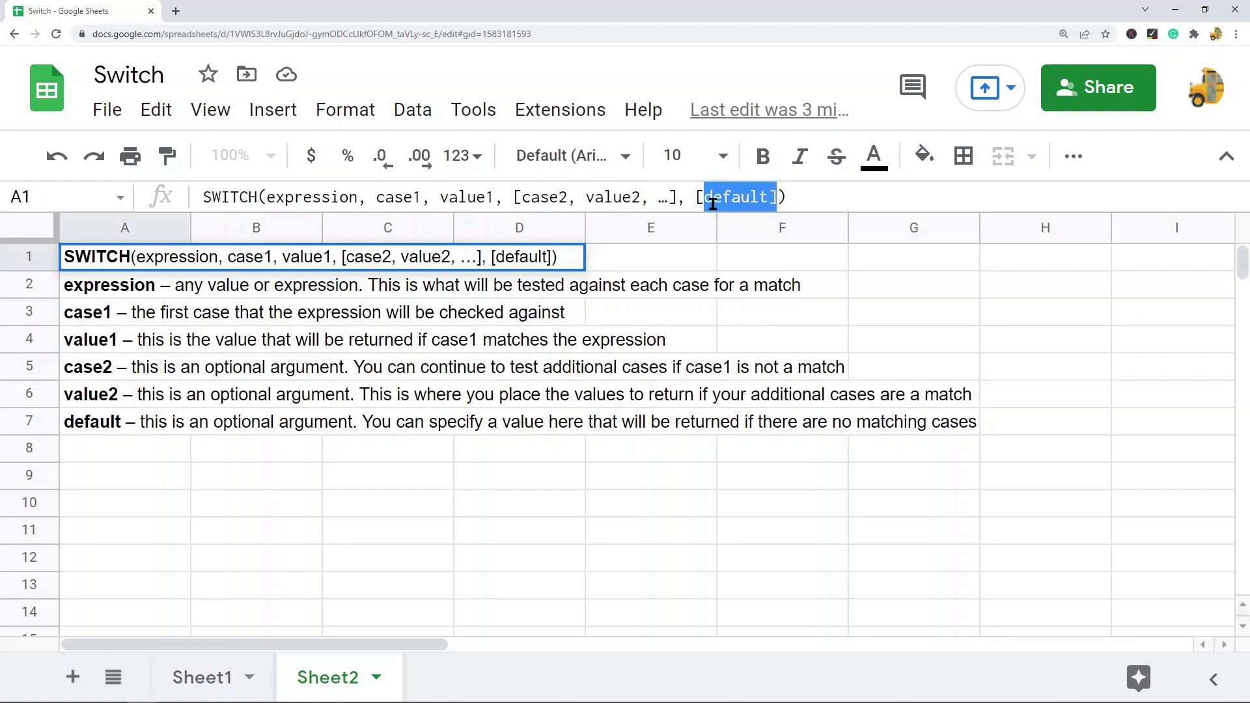
Open Sheet1 and examine the ratings in column D alongside the Rating and Values lookup table in columns A and B
left_click(201, 678)
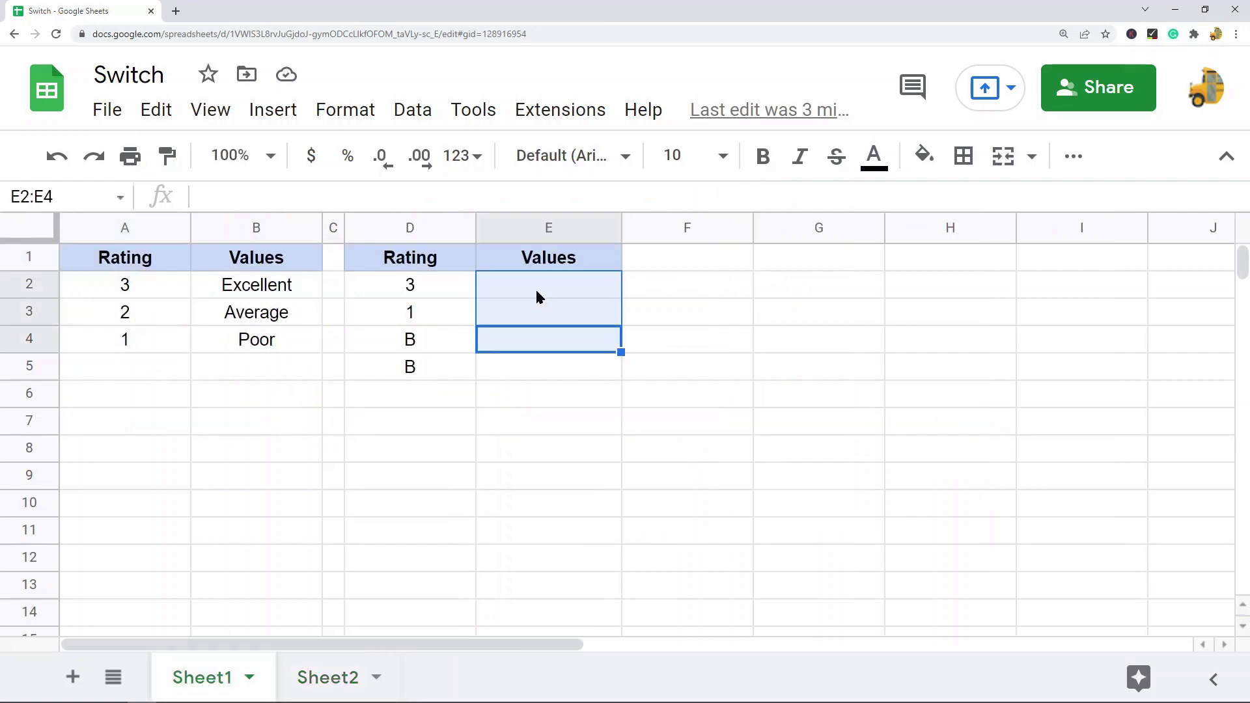
left_click(533, 291)
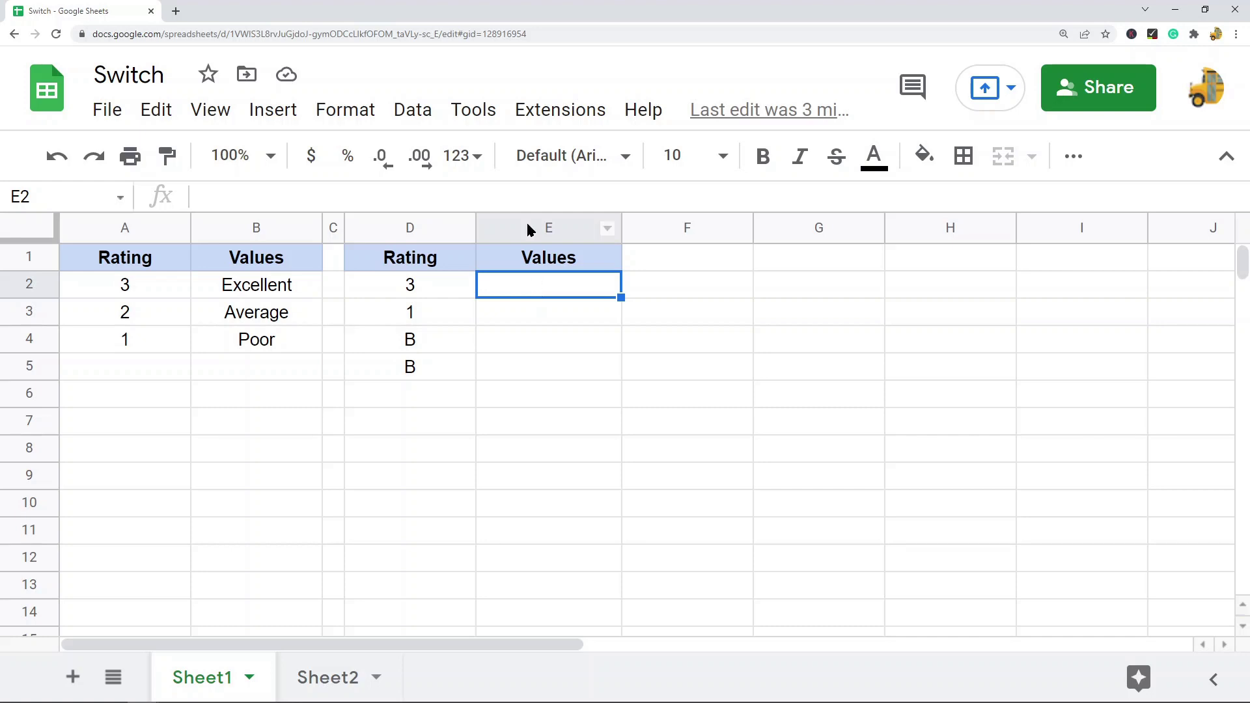
left_click_drag(412, 260, 404, 369)
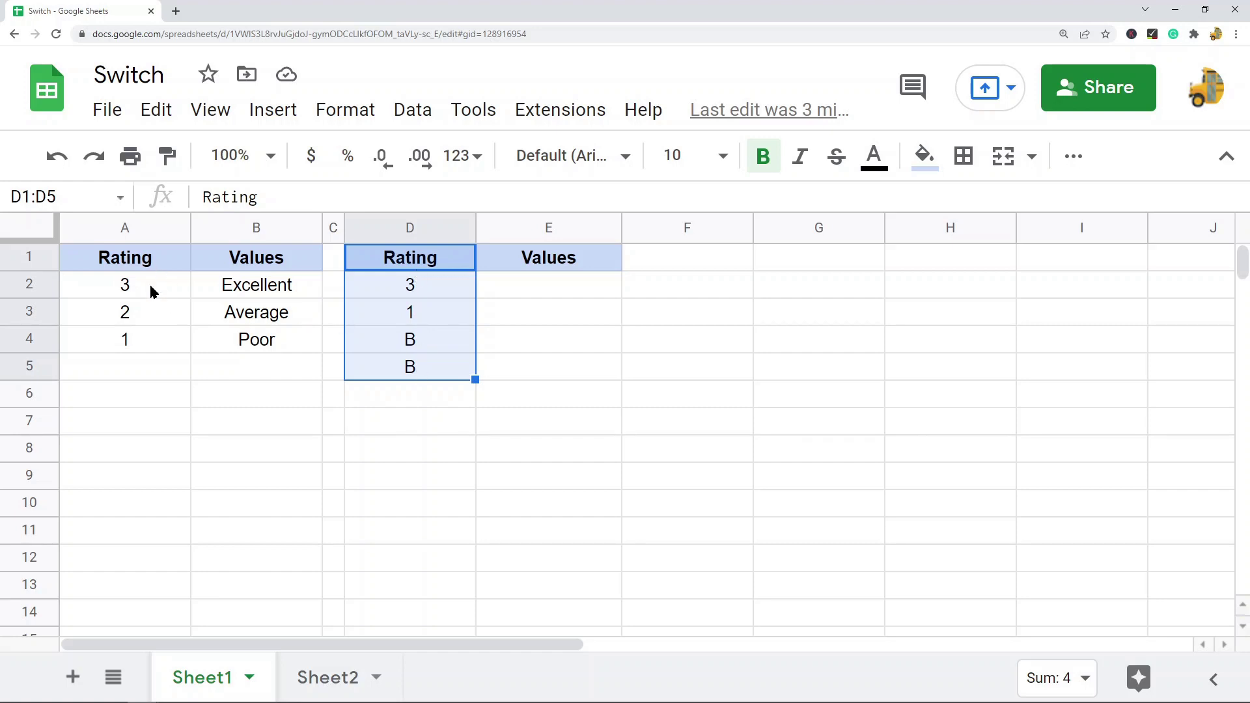
left_click_drag(143, 279, 145, 350)
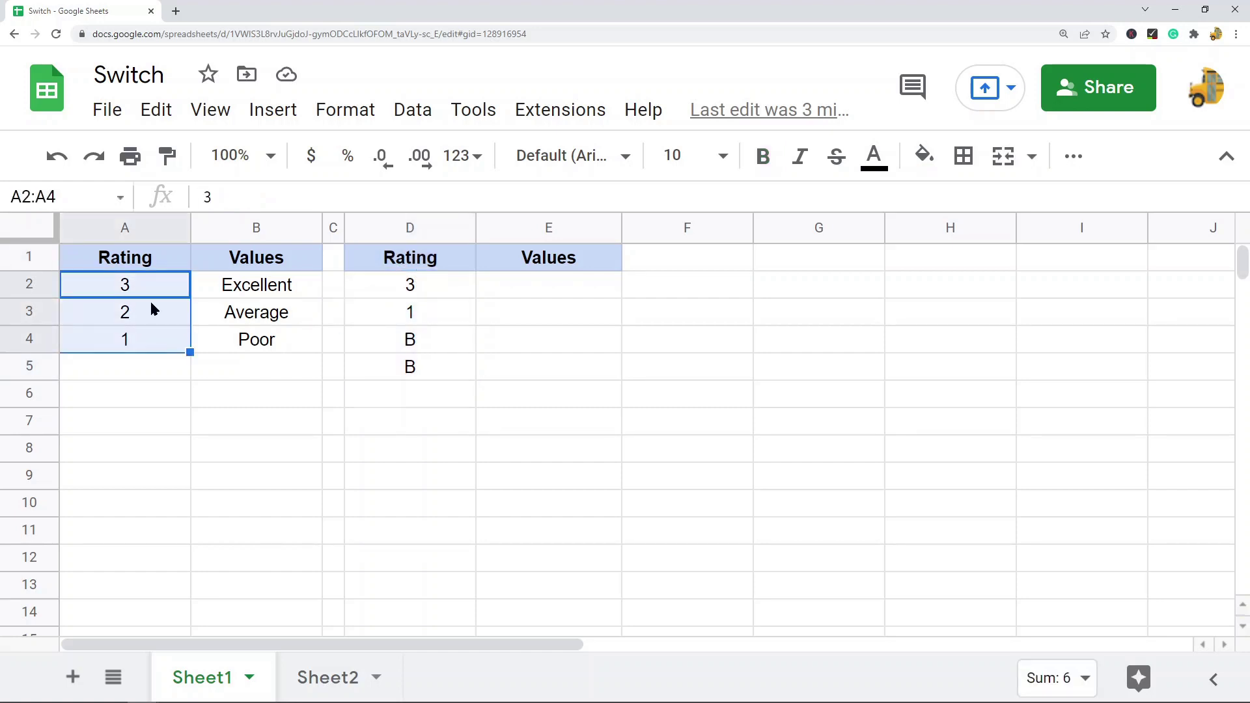
left_click(136, 283)
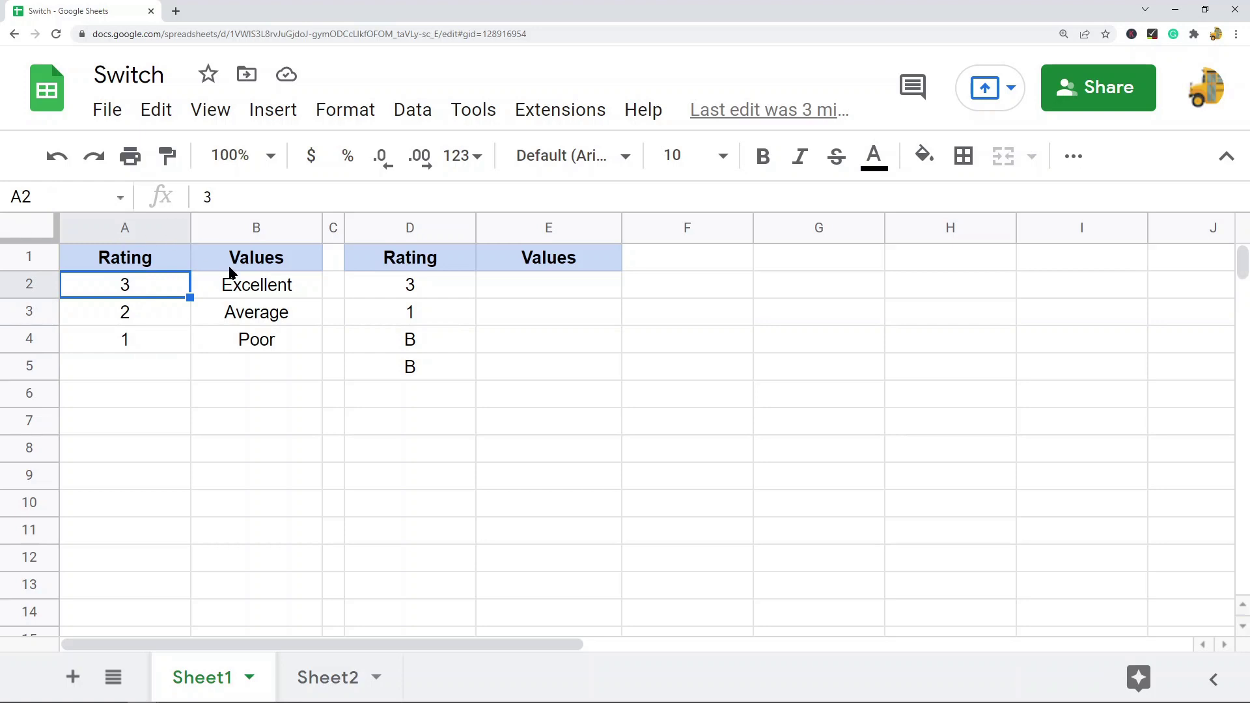
left_click(255, 287)
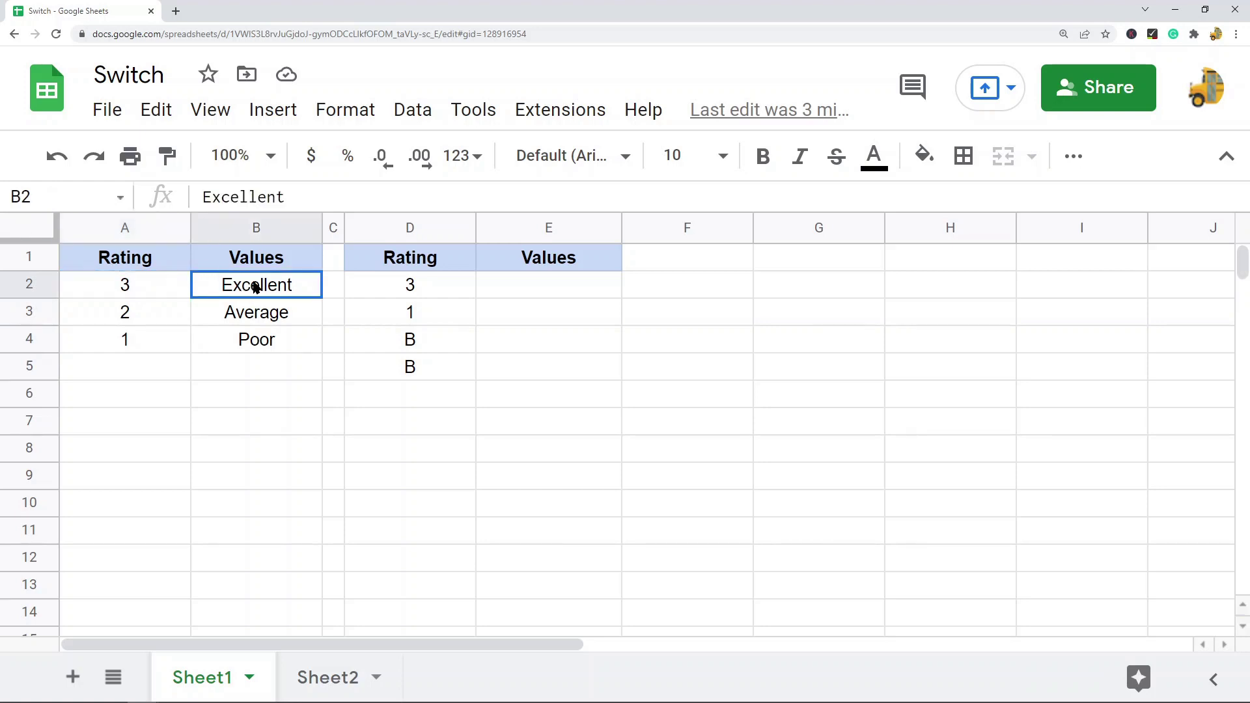
left_click(143, 278, "shift")
Start a SWITCH formula in E2 with D2 as the expression to test
left_click(526, 293)
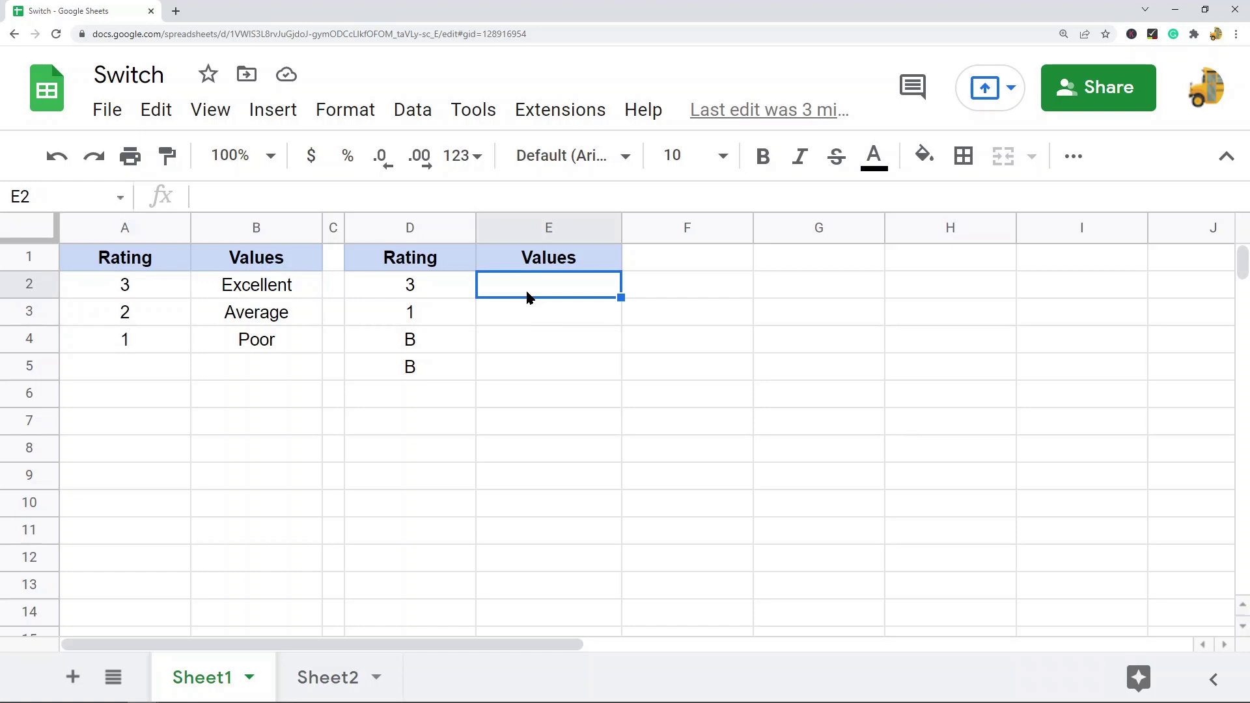
type("=")
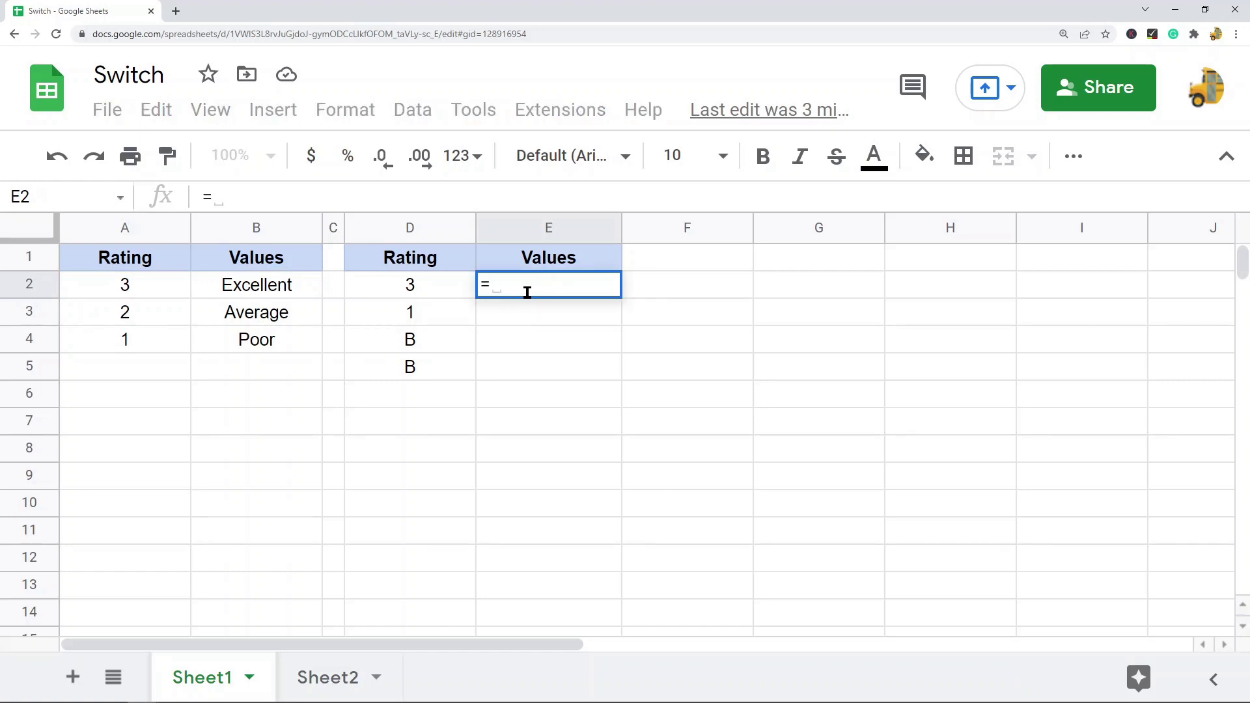
type("SWITCH(")
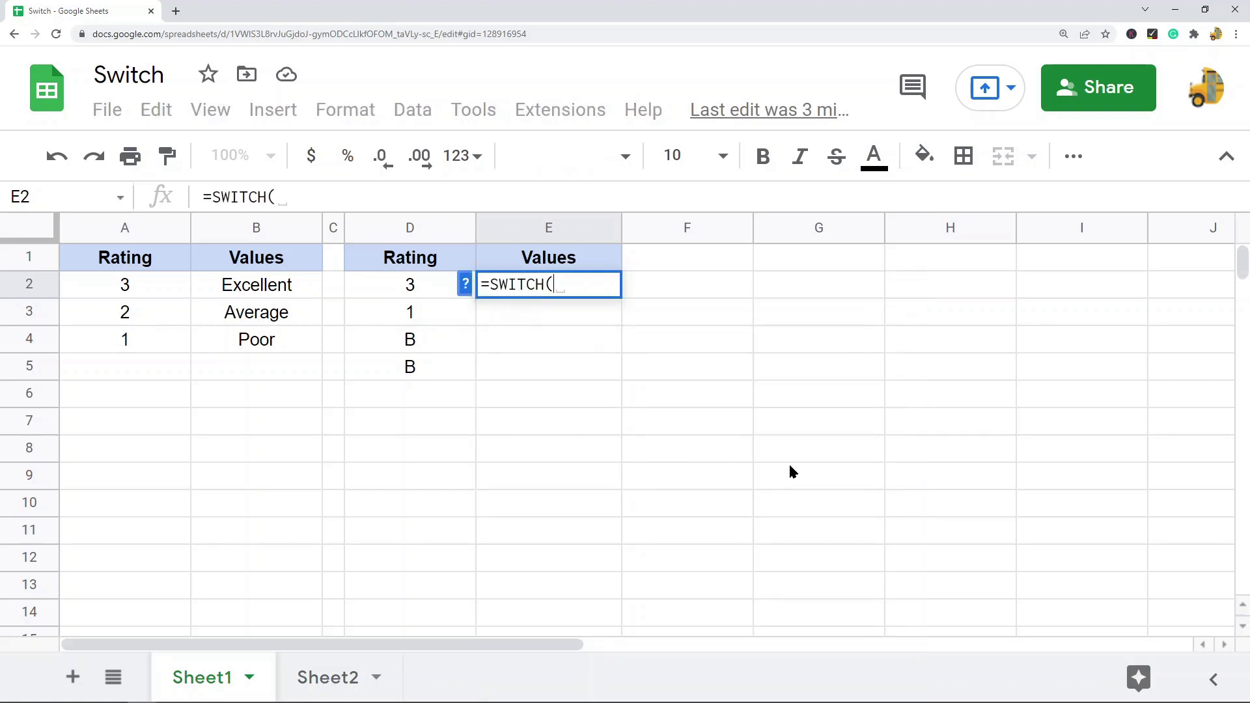
left_click(411, 289)
left_click(339, 191)
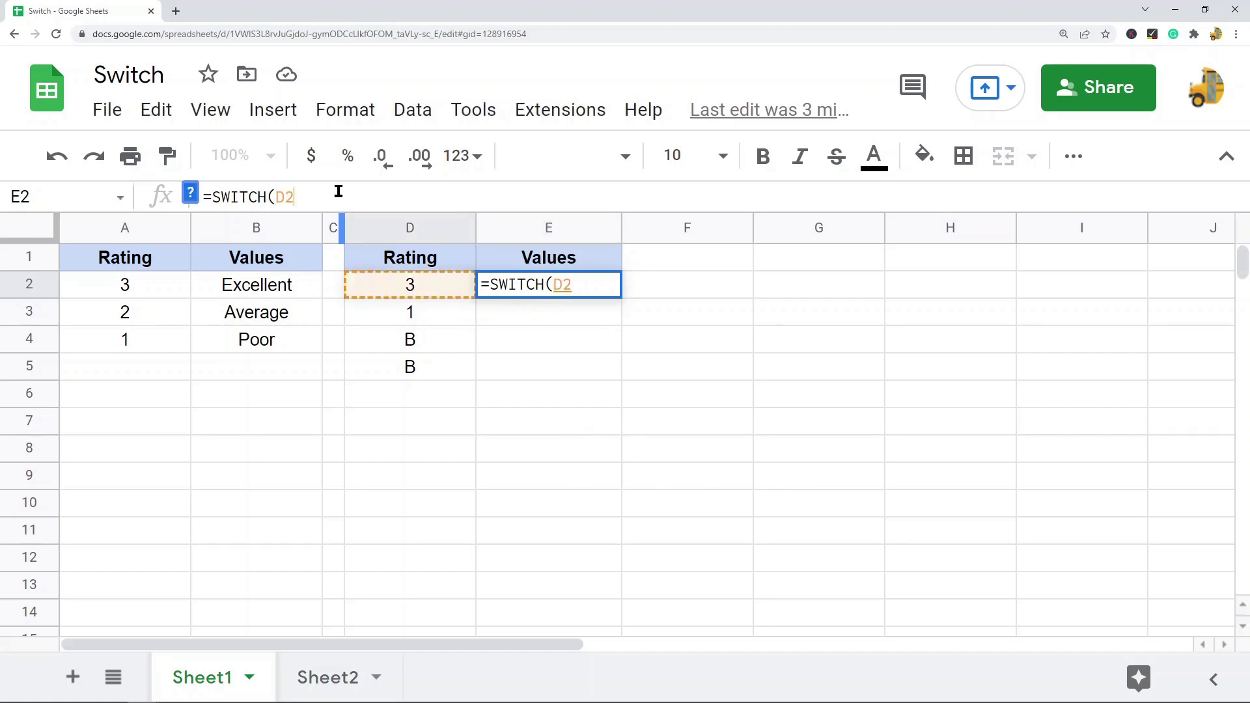
type(",")
Add the first case and its return value to the E2 formula as absolute references $A$2 and $B$2
left_click(143, 281)
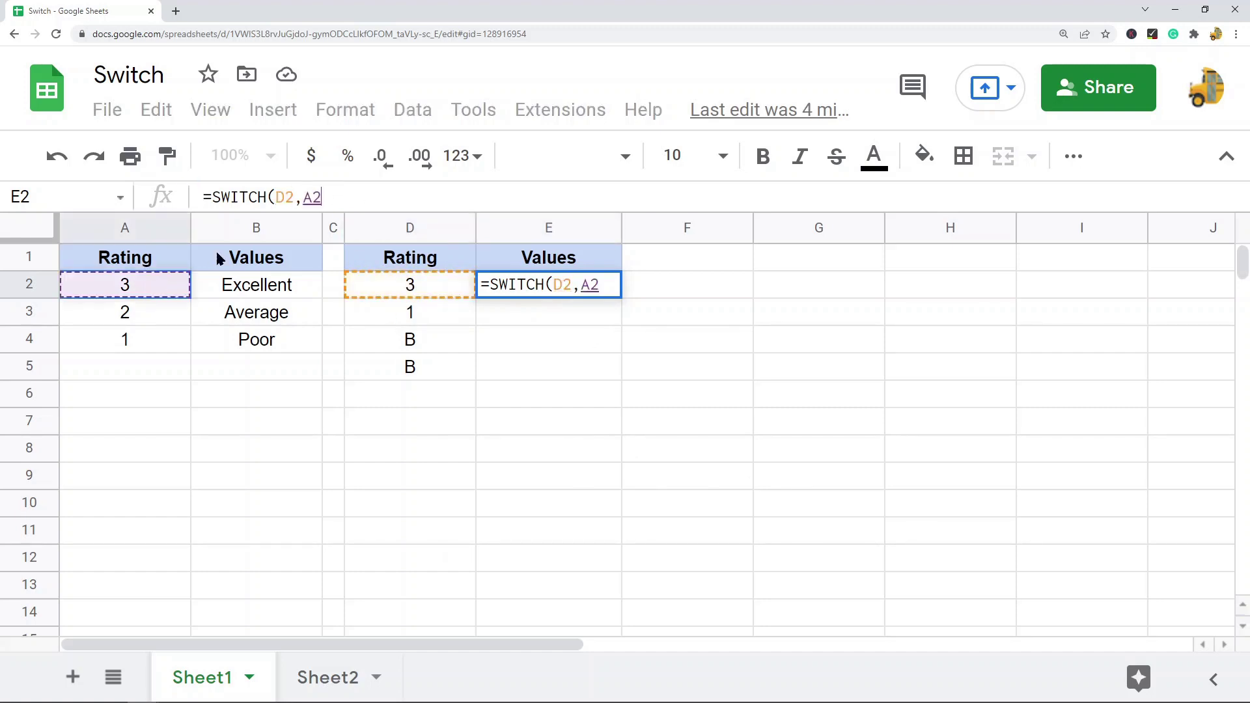
left_click(364, 194)
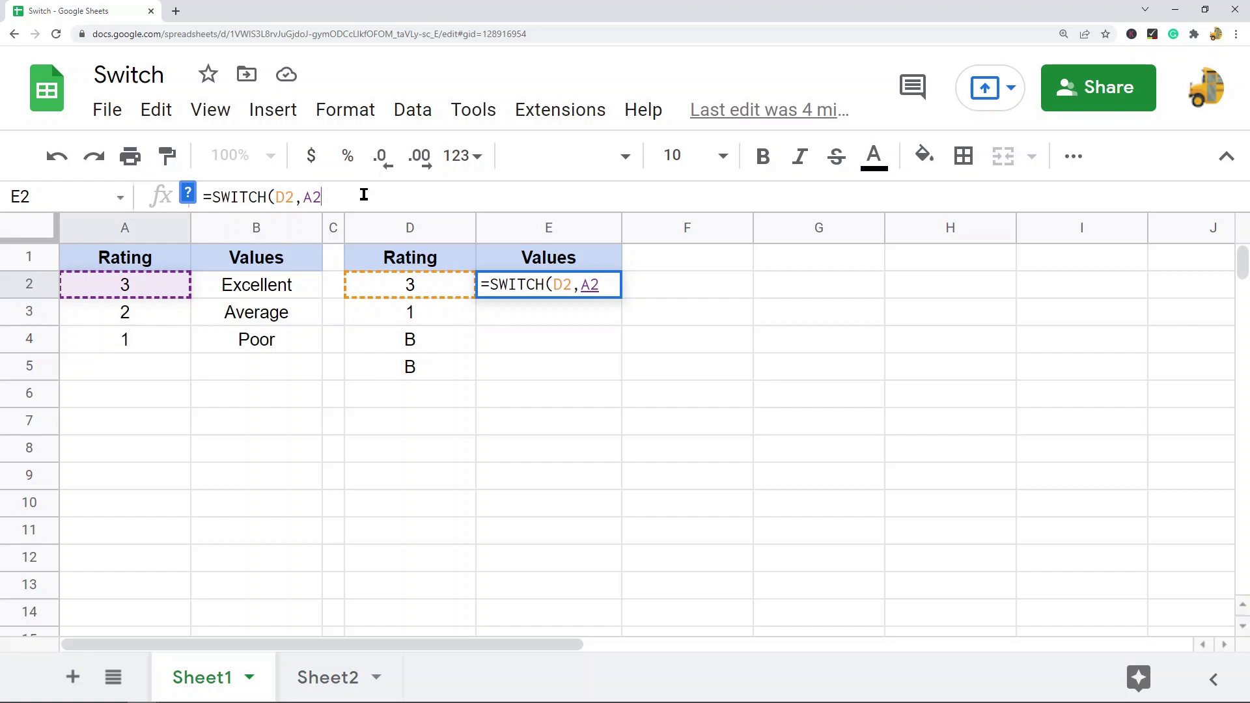
key("F4")
type(",")
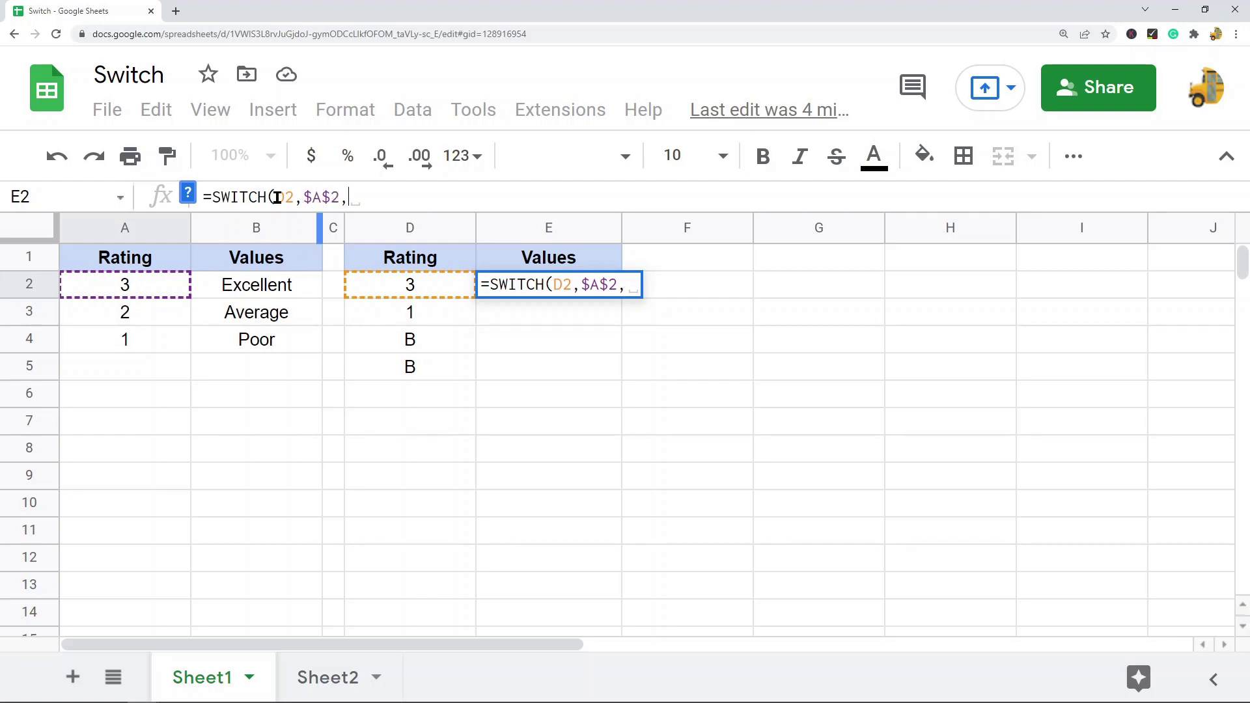
left_click(270, 290)
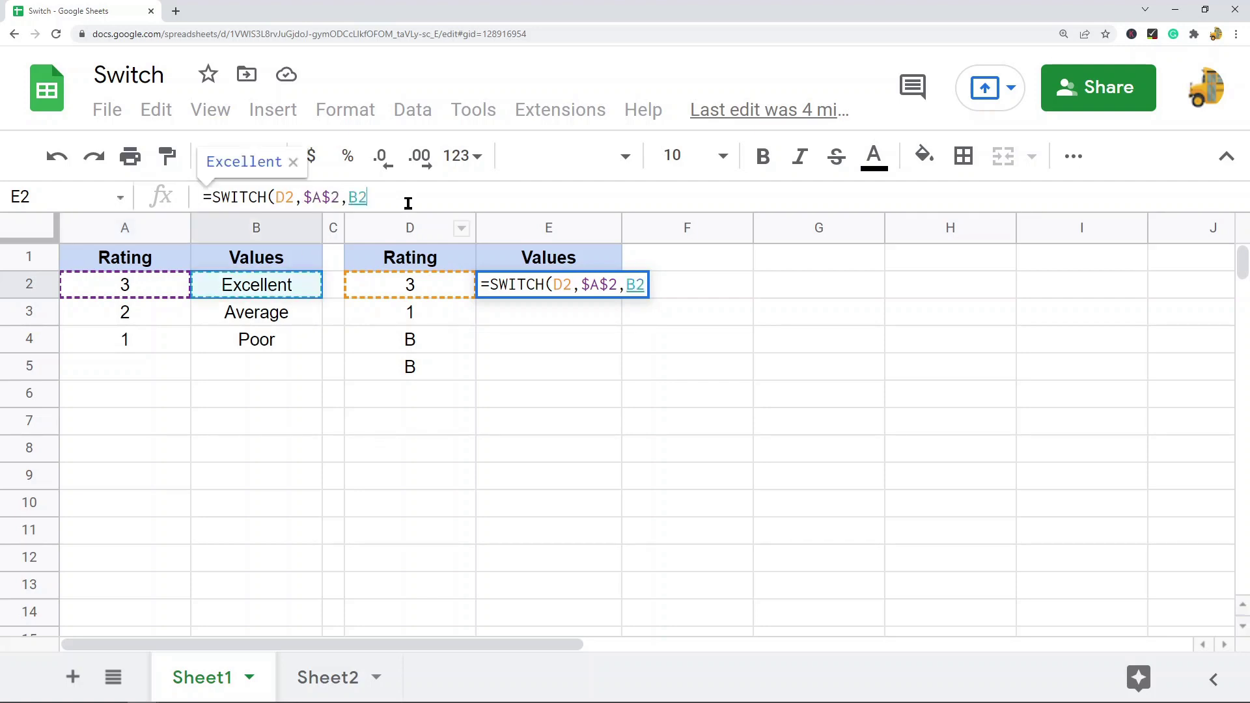
key("F4")
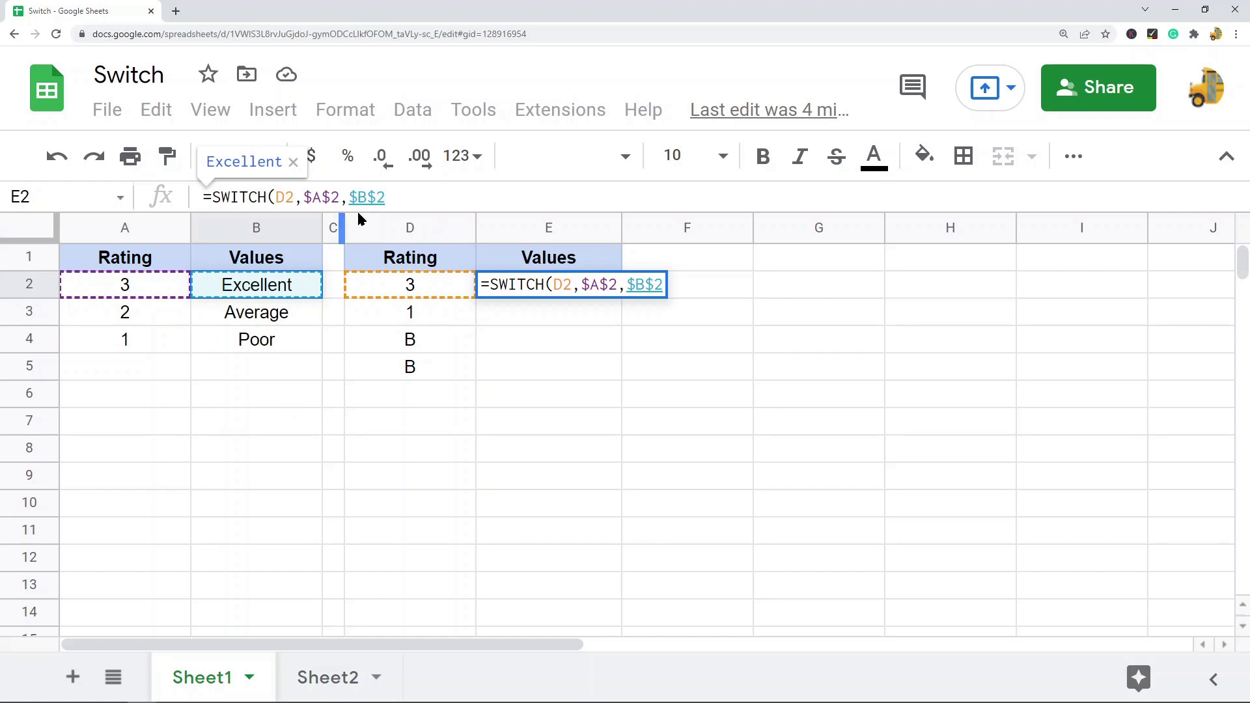
Add the second case and its return value to the E2 formula as absolute references $A$3 and $B$3
left_click_drag(302, 197, 331, 199)
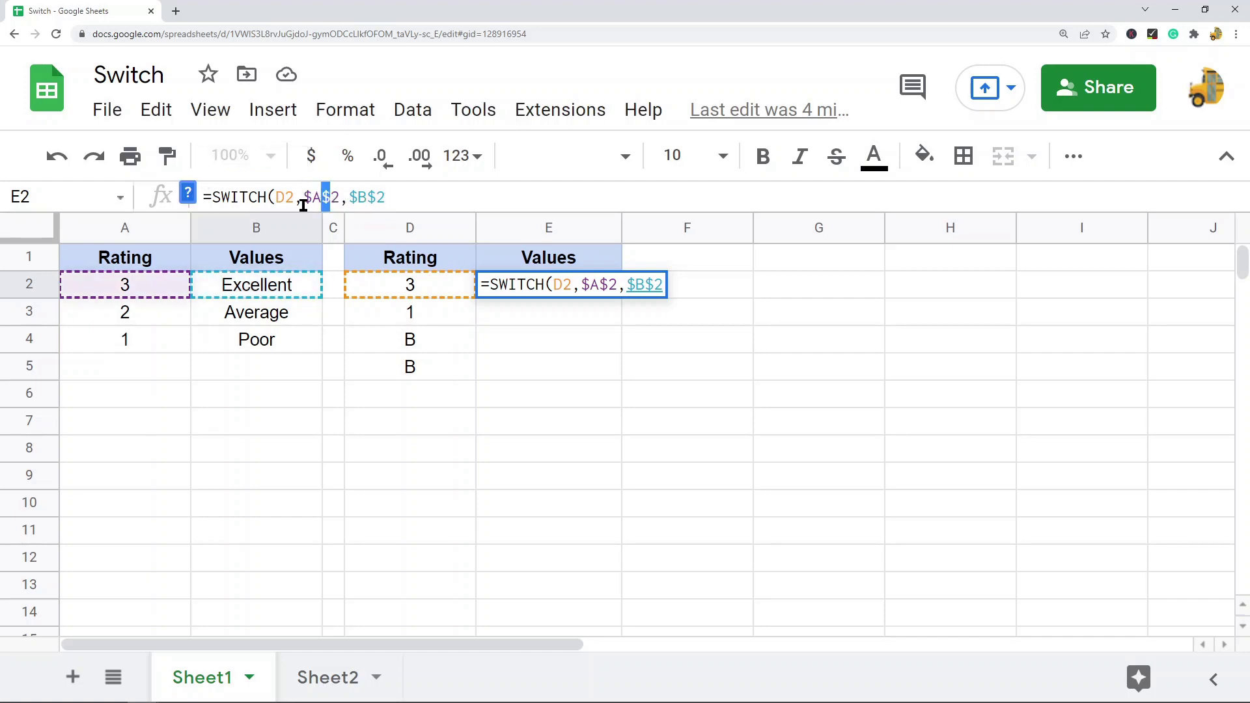
left_click(422, 197)
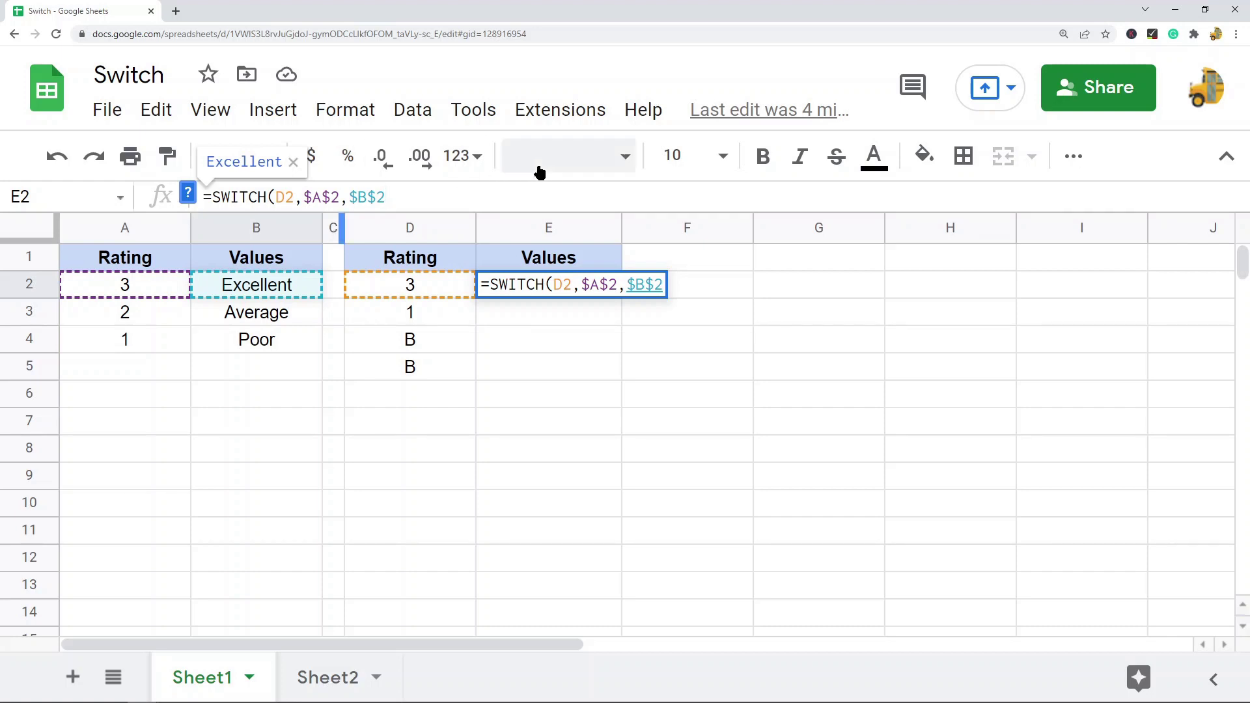
type(",")
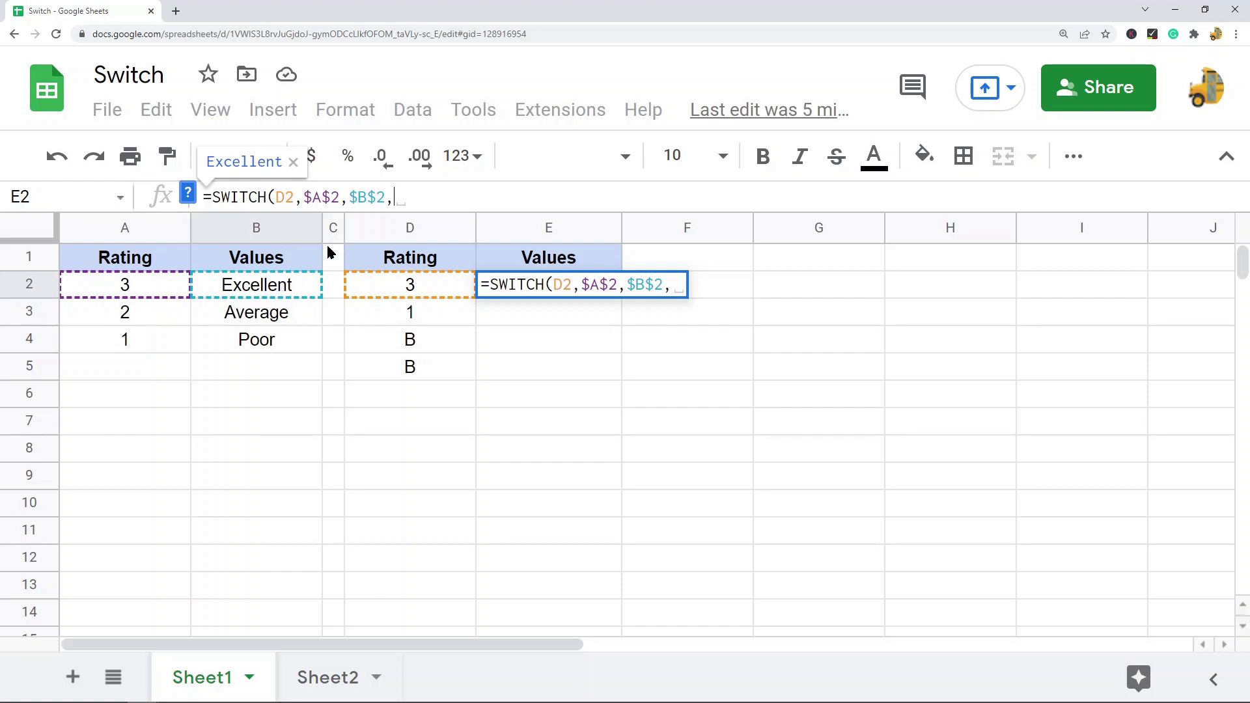
left_click(135, 316)
key("F4")
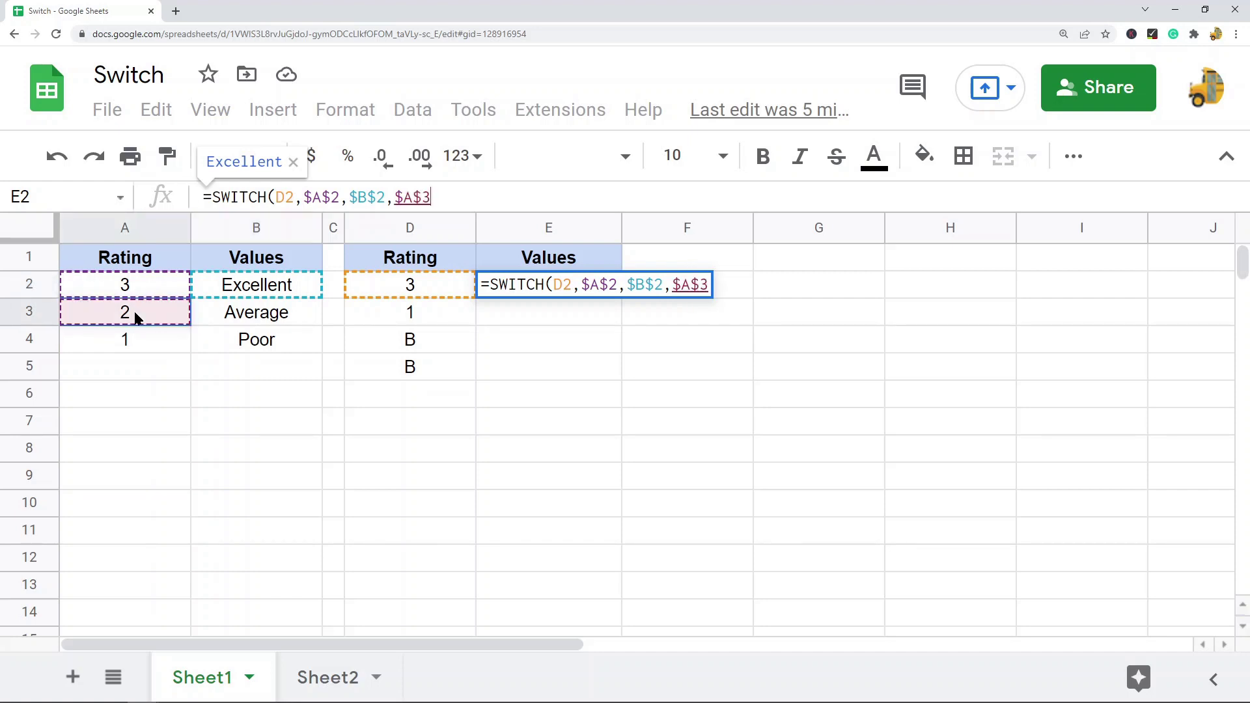
type(",")
left_click(260, 318)
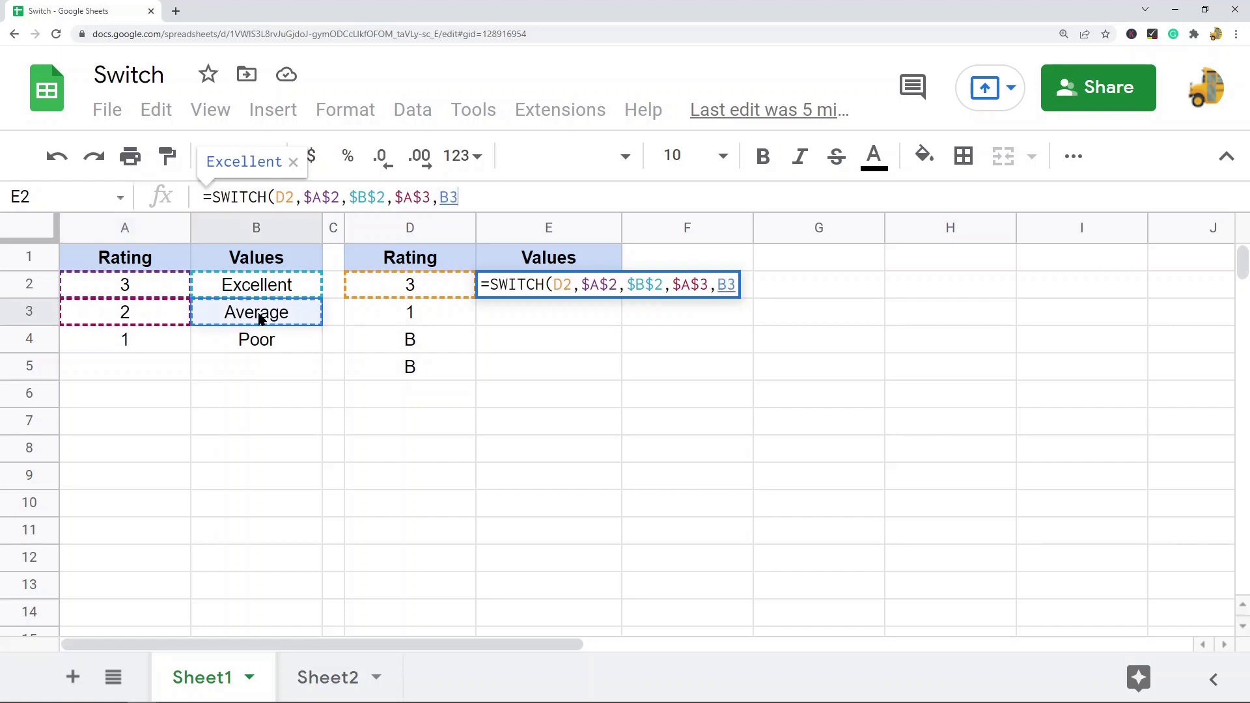
key("F4")
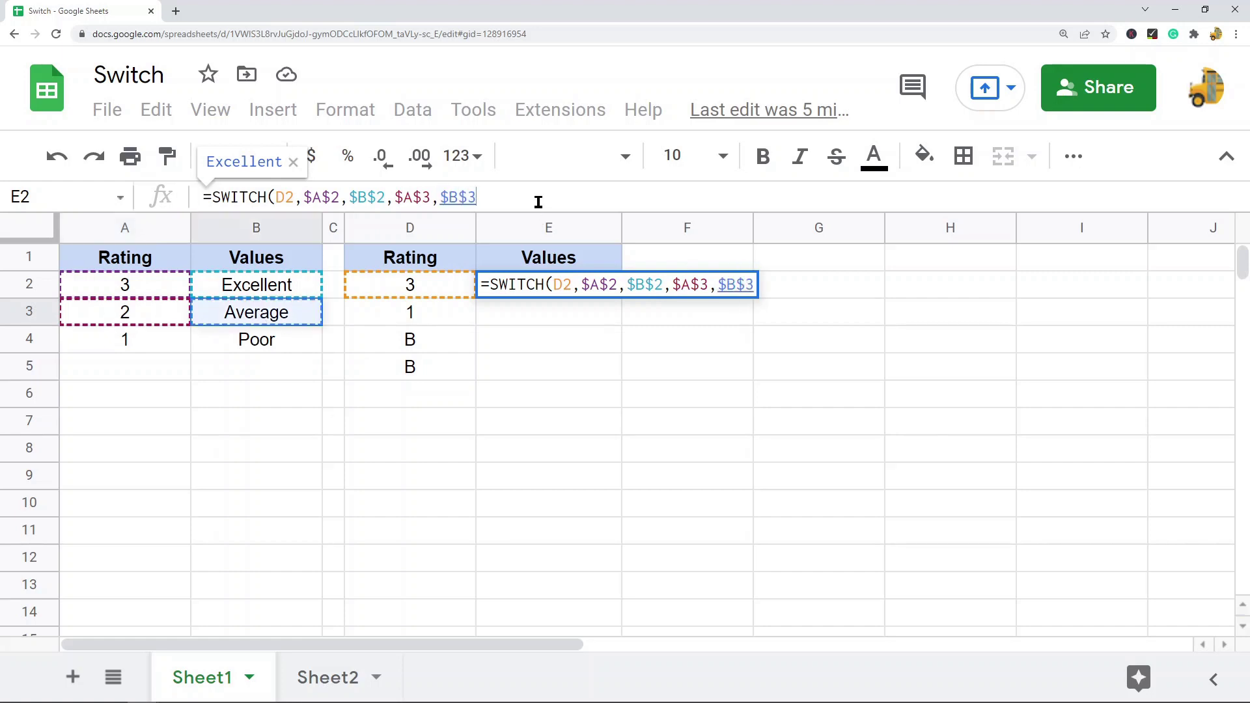
Add the third case and value as absolute references $A$4 and $B$4, then close and enter the E2 SWITCH formula
type(",")
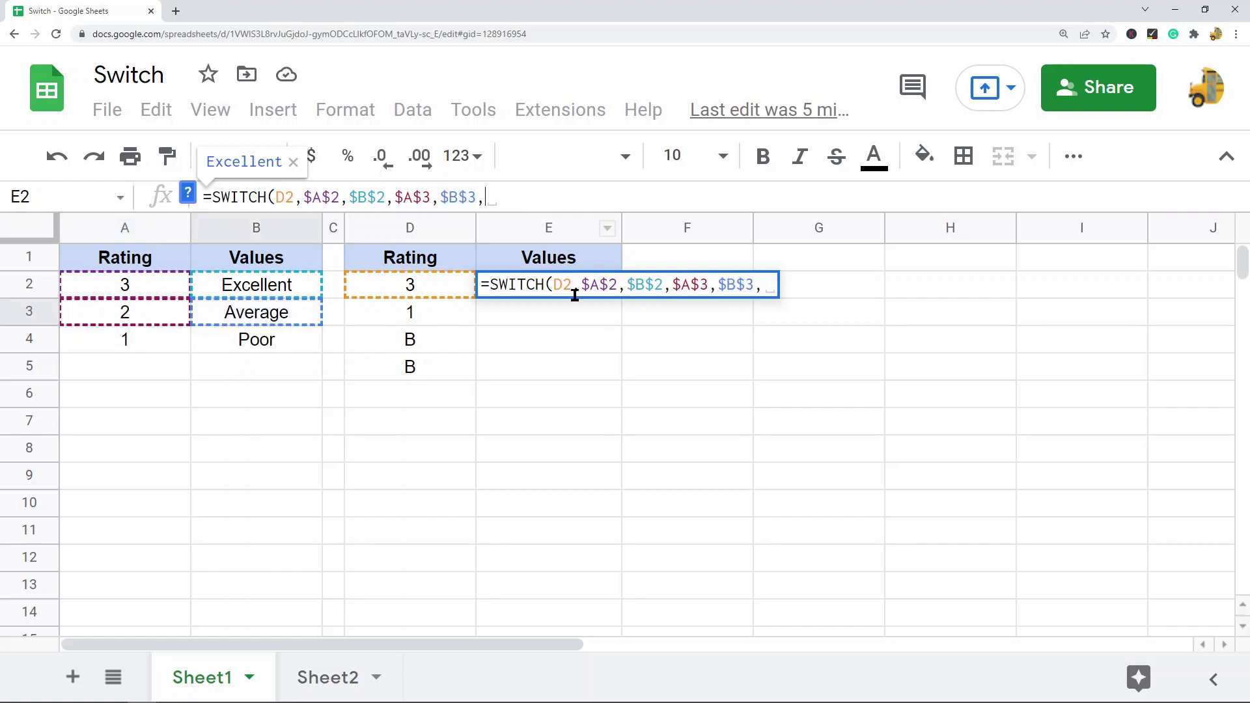
left_click(133, 344)
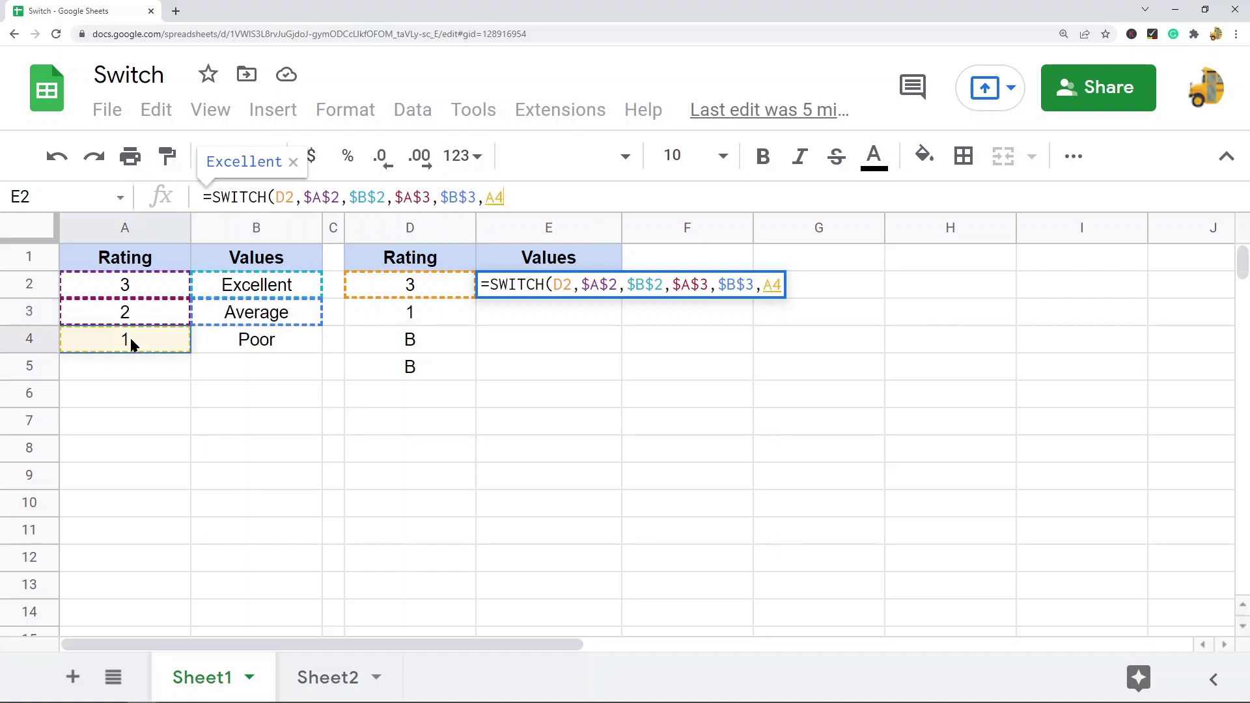
key("F4")
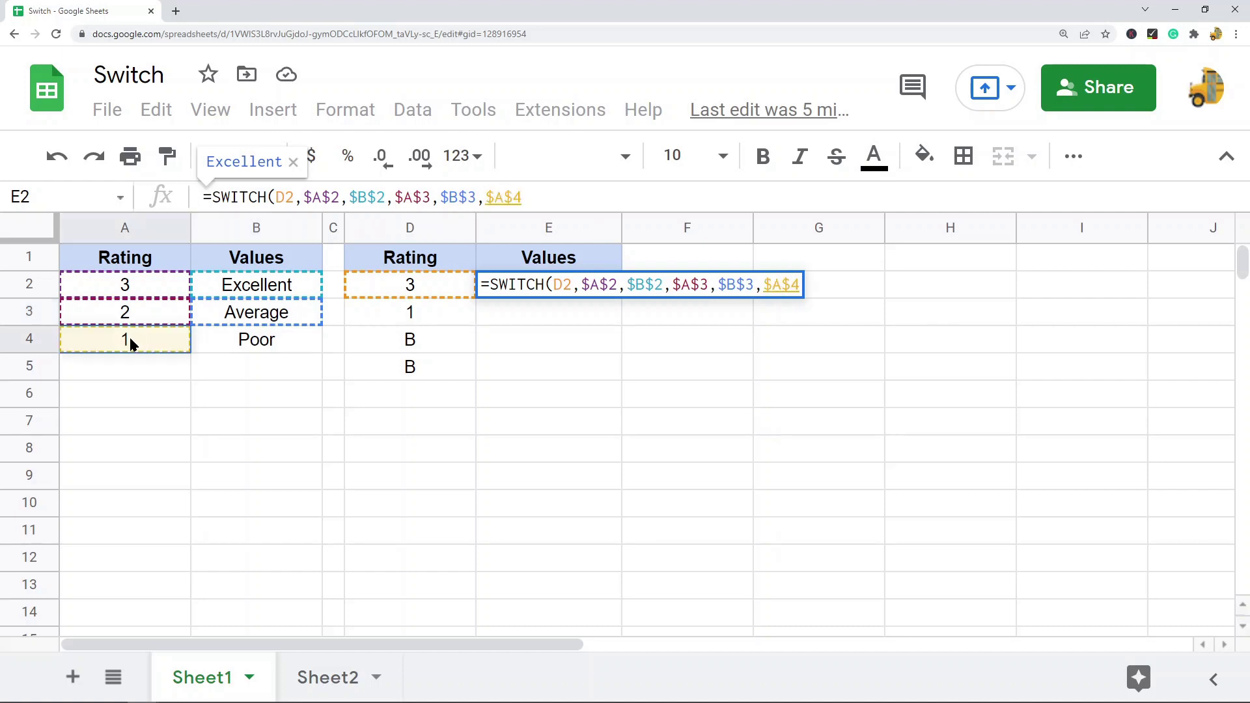
type(",")
left_click(271, 346)
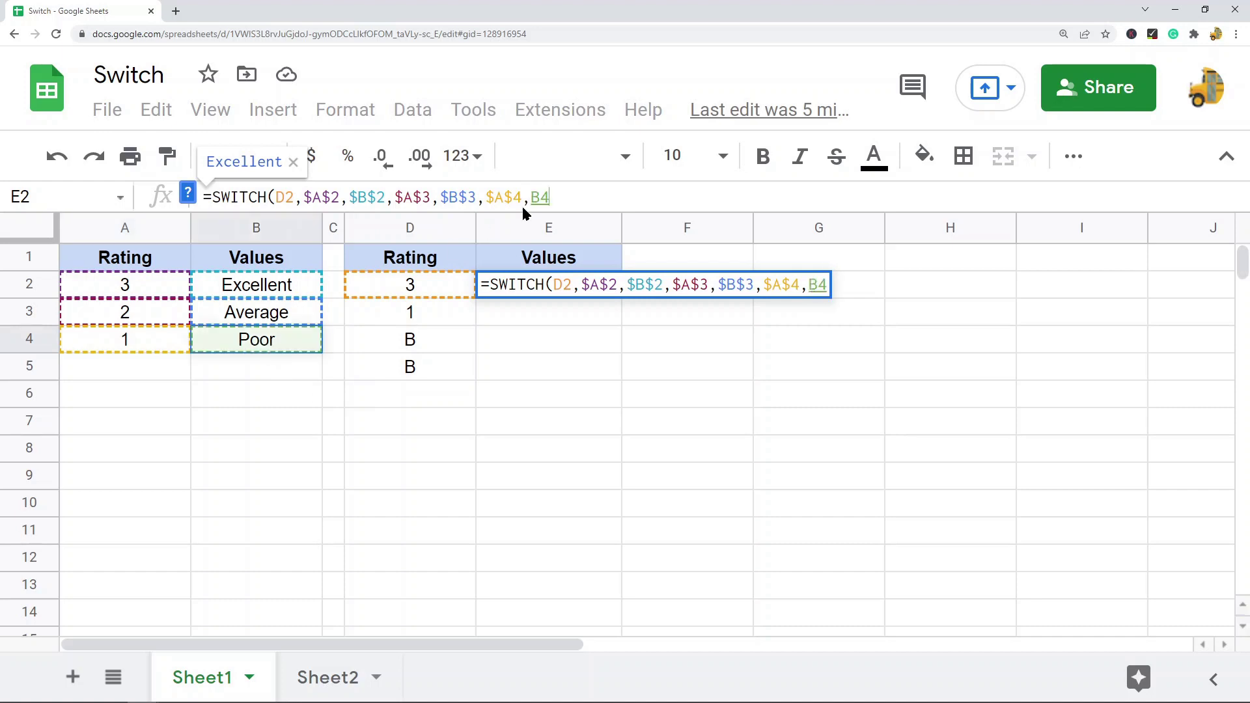
key("F4")
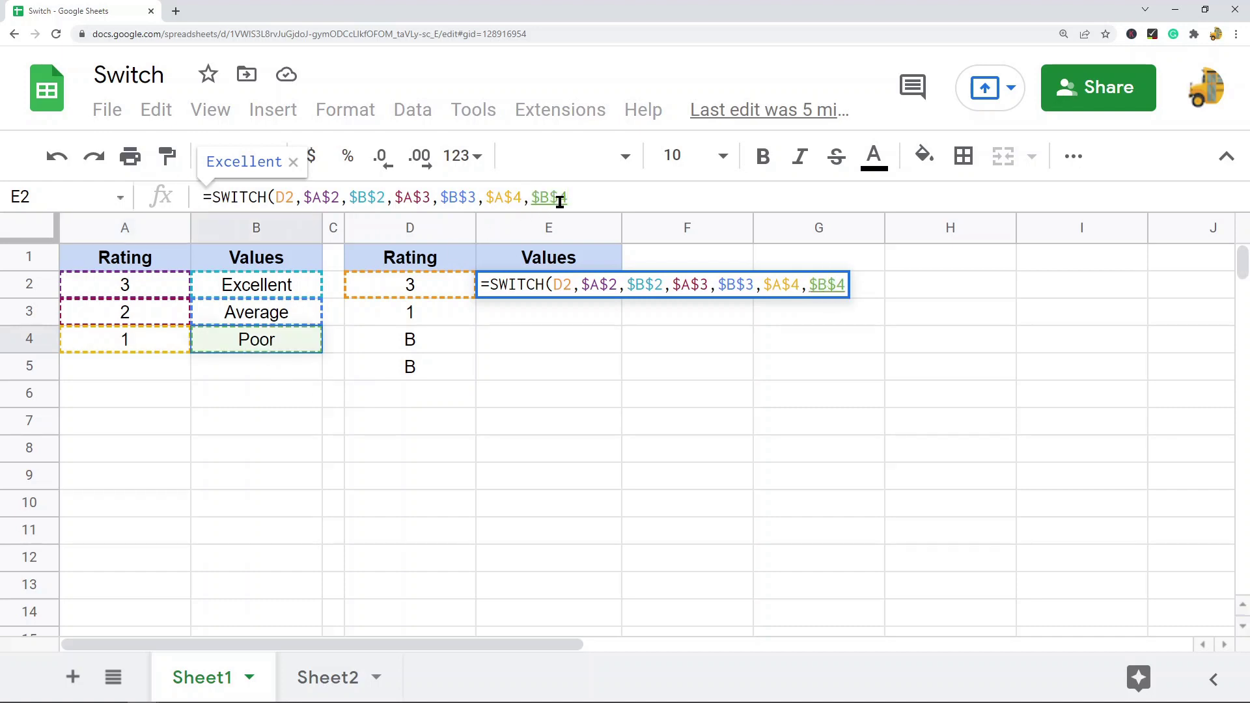
type(")")
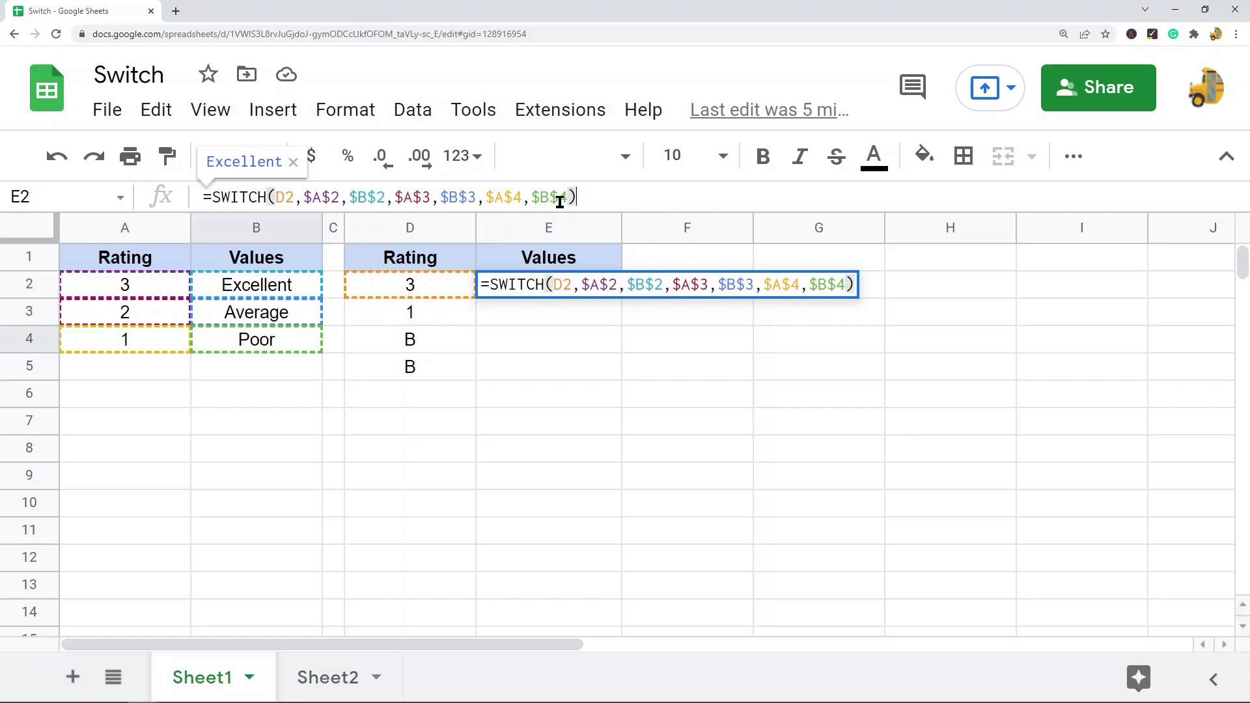
key("Return")
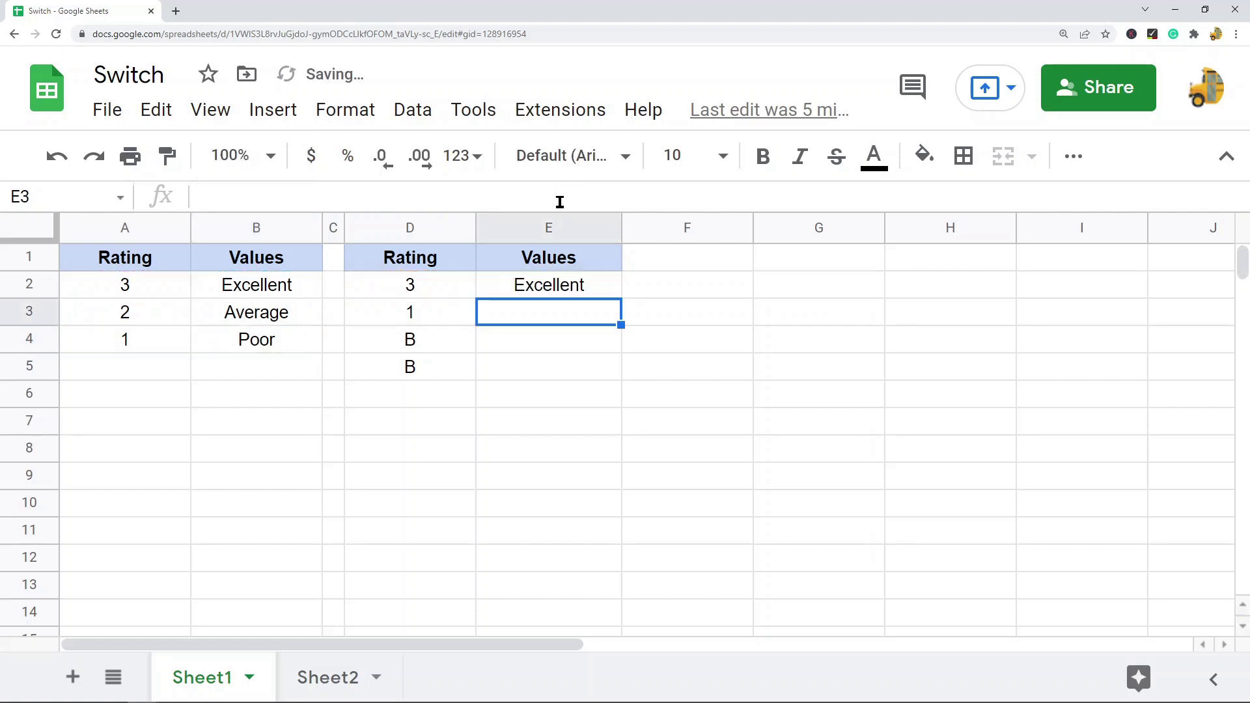
Review the references in the E2 formula and copy the formula to E3
left_click(597, 293)
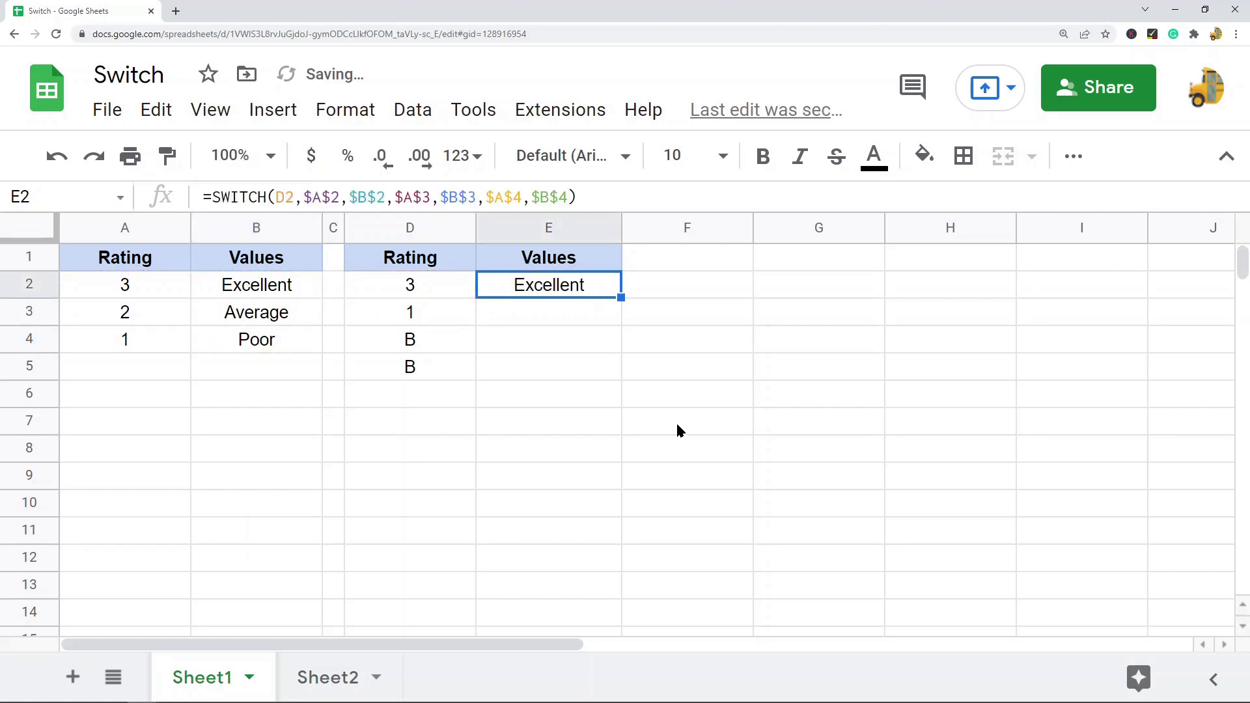
left_click(287, 198)
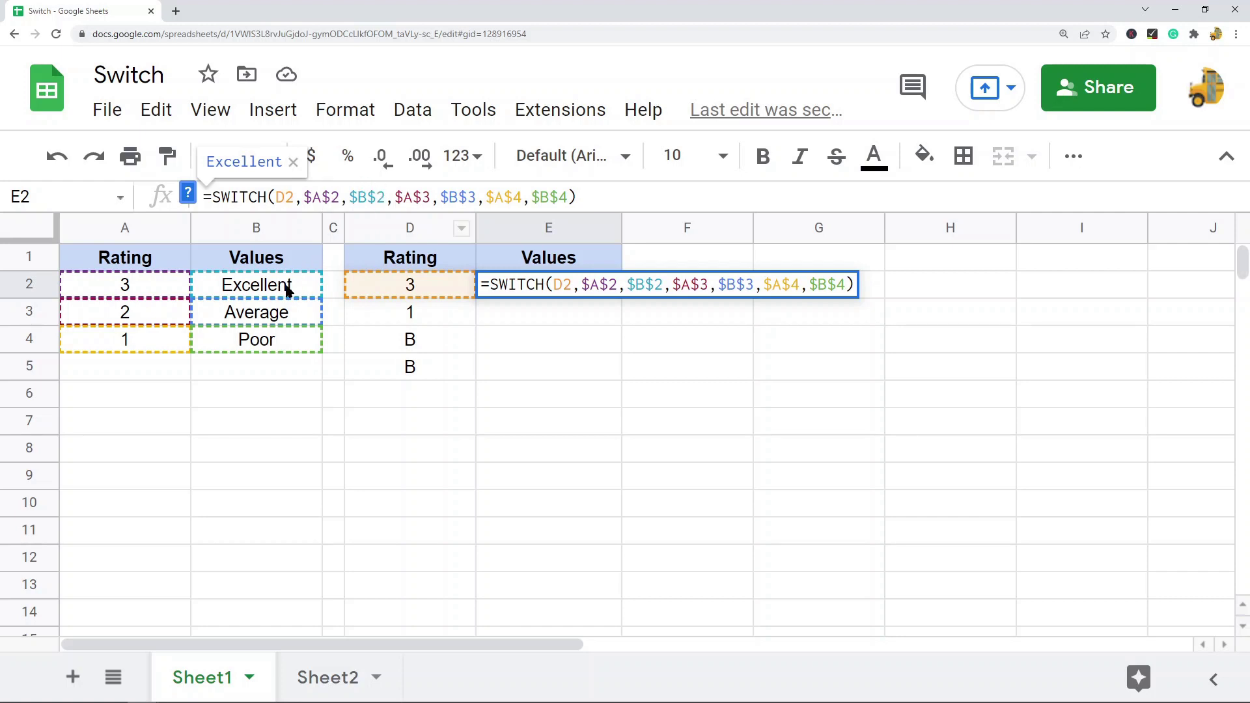
key("Return")
key("ctrl+c")
left_click(548, 318)
key("ctrl+v")
left_click(566, 377)
Copy the SWITCH formula from E3 to E4 and inspect the result for the rating B
left_click(558, 314)
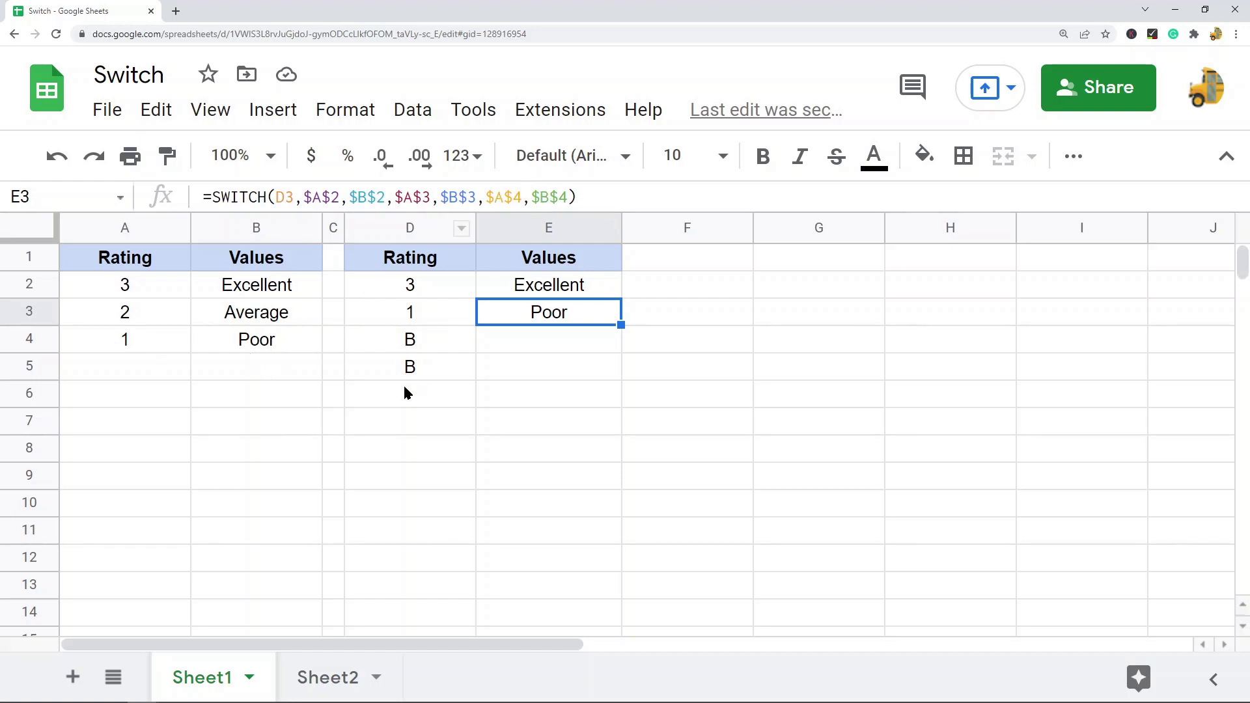
key("ctrl+c")
left_click(557, 343)
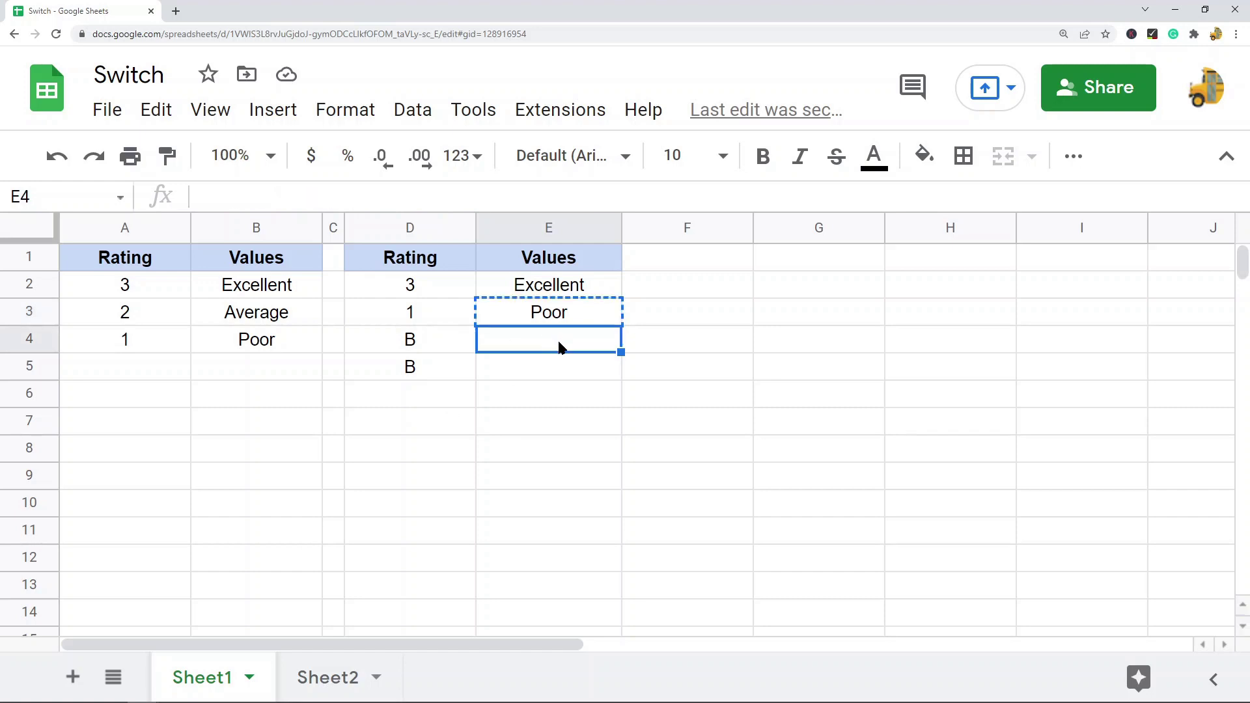
key("ctrl+v")
left_click(534, 400)
left_click(548, 342)
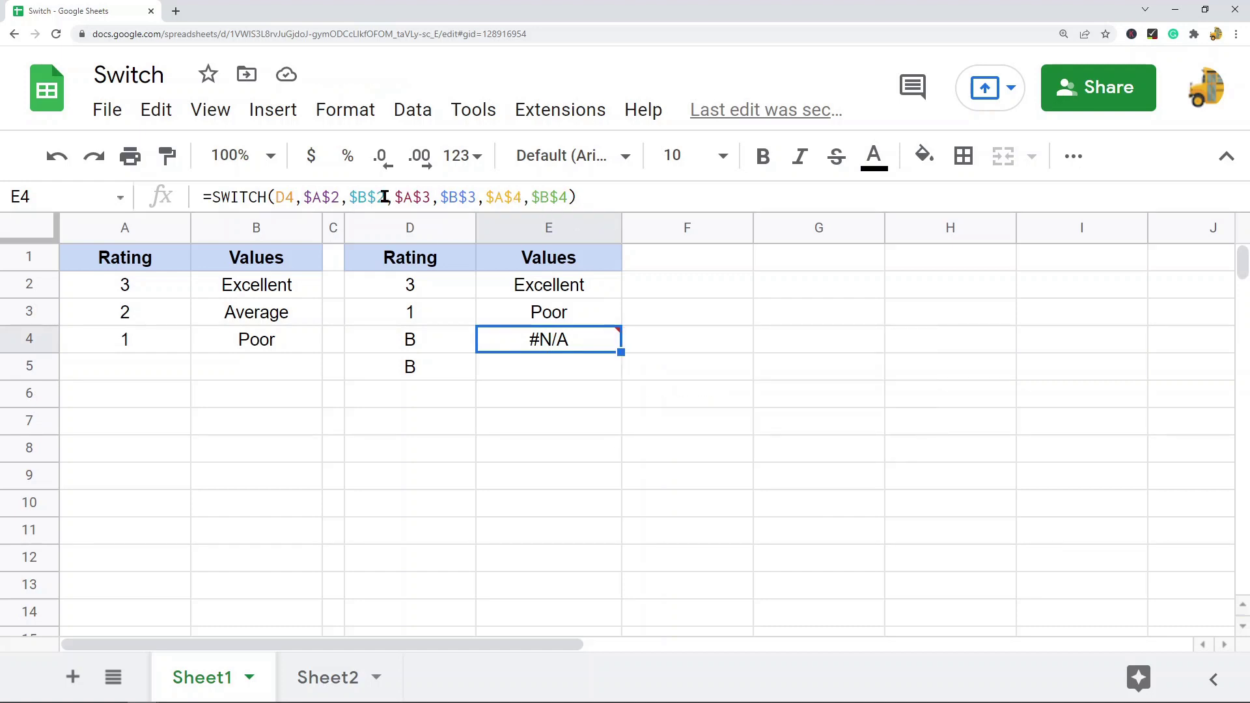
mouse_move(498, 349)
left_click(541, 417)
Copy the SWITCH formula from E4 to E5
left_click(554, 340)
key("ctrl+c")
left_click(550, 376)
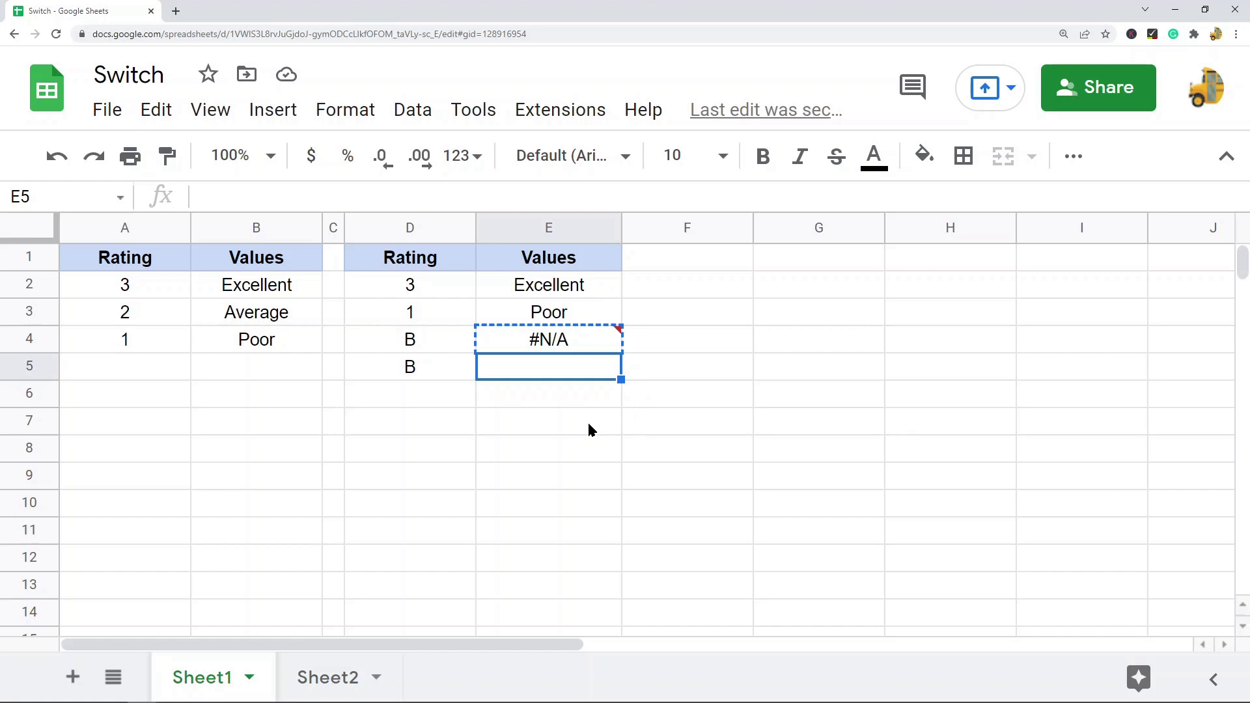
key("ctrl+v")
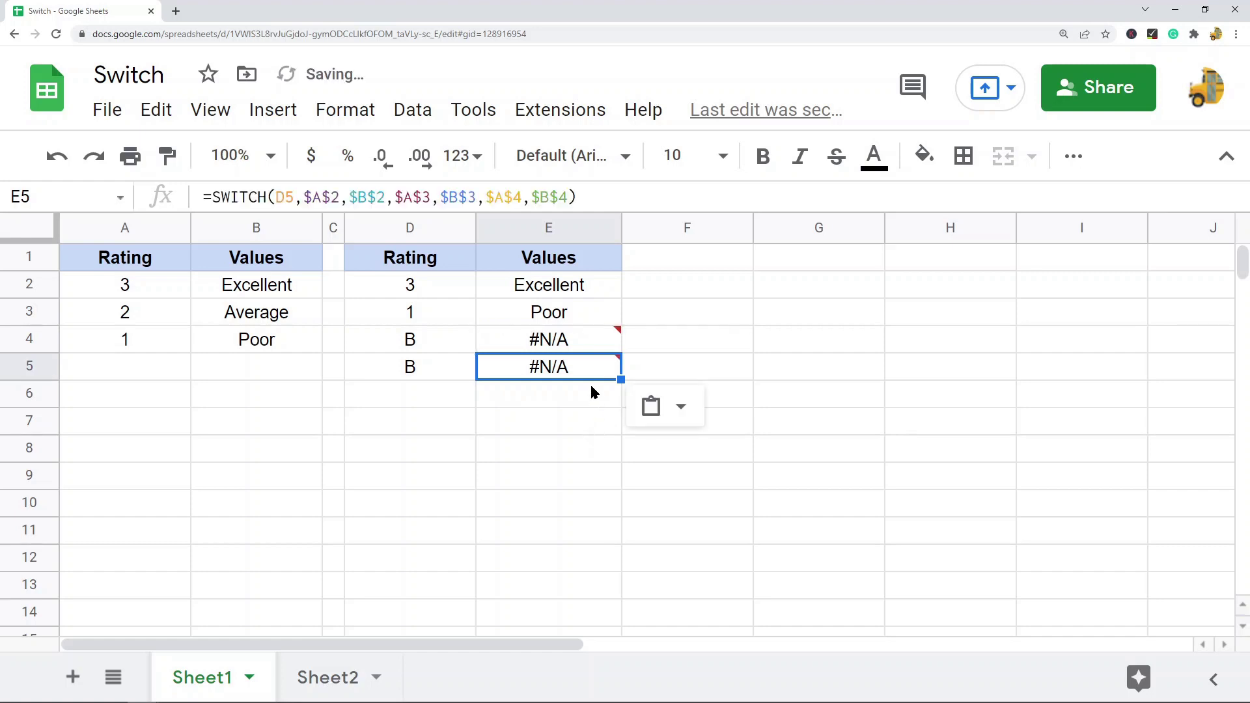
Add "Not a valid rating" as the default argument at the end of the E5 SWITCH formula
left_click(577, 191)
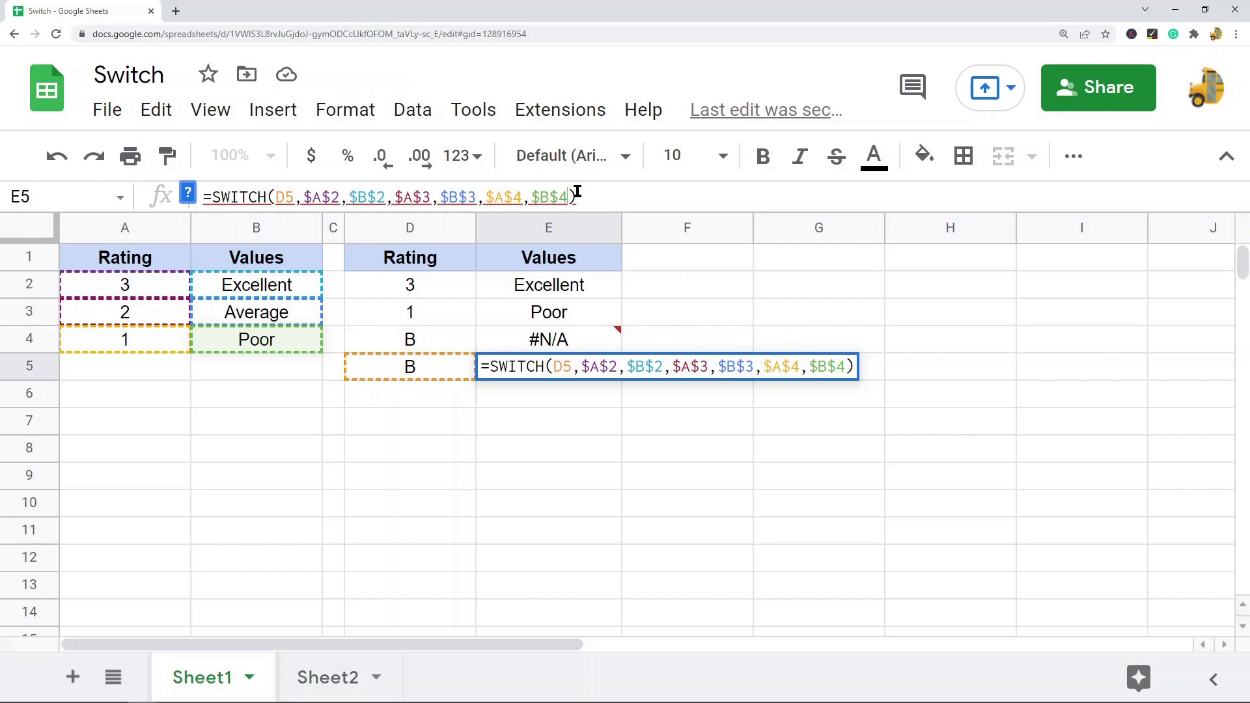
type(",")
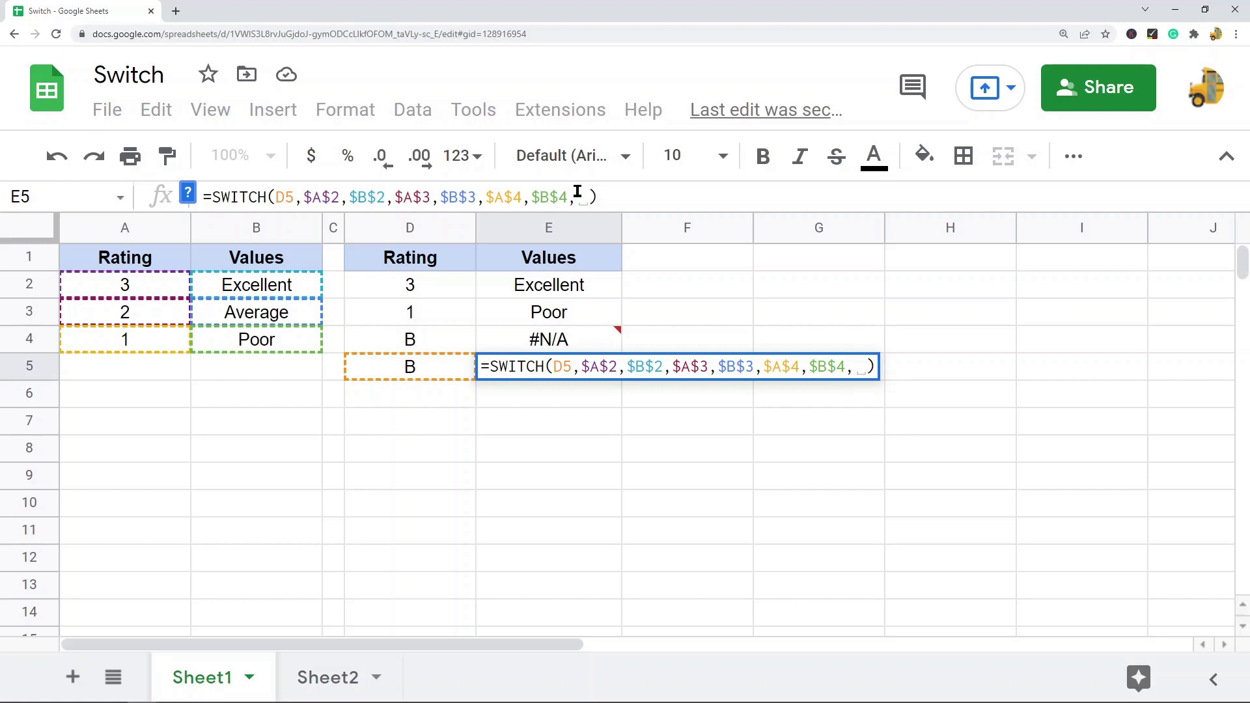
type("\"")
type("Not a valid ")
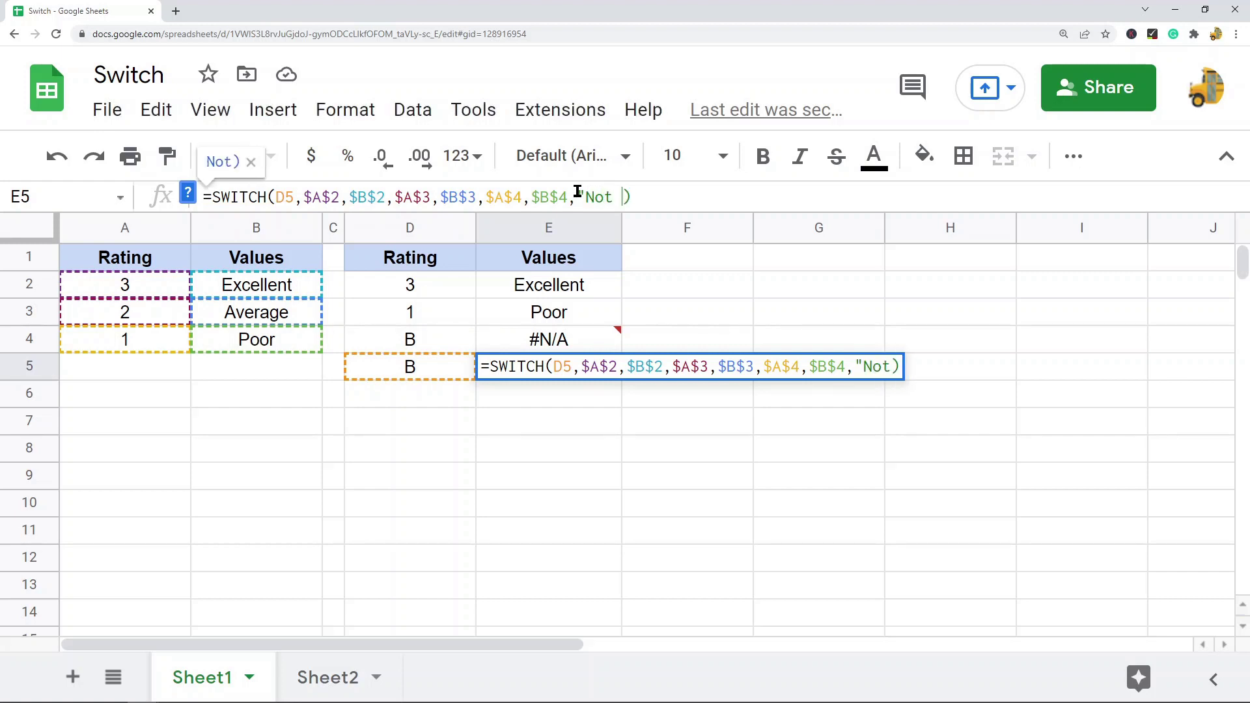
type("rating\"")
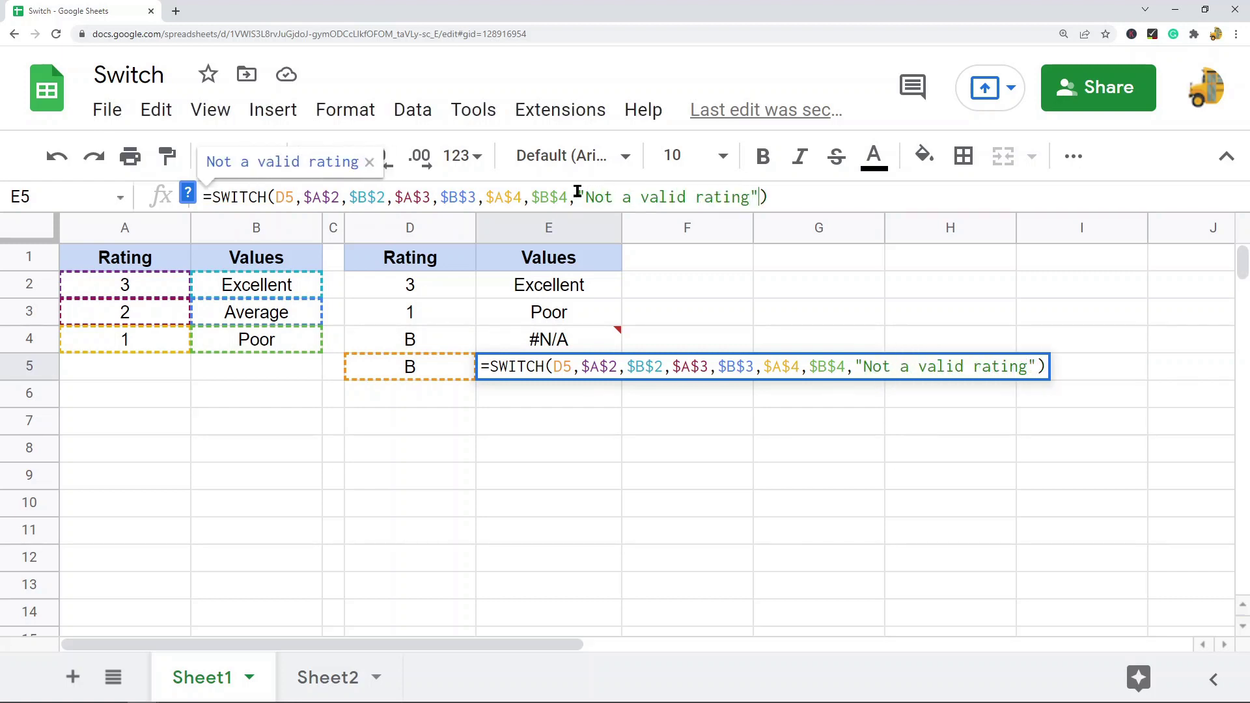
key("Return")
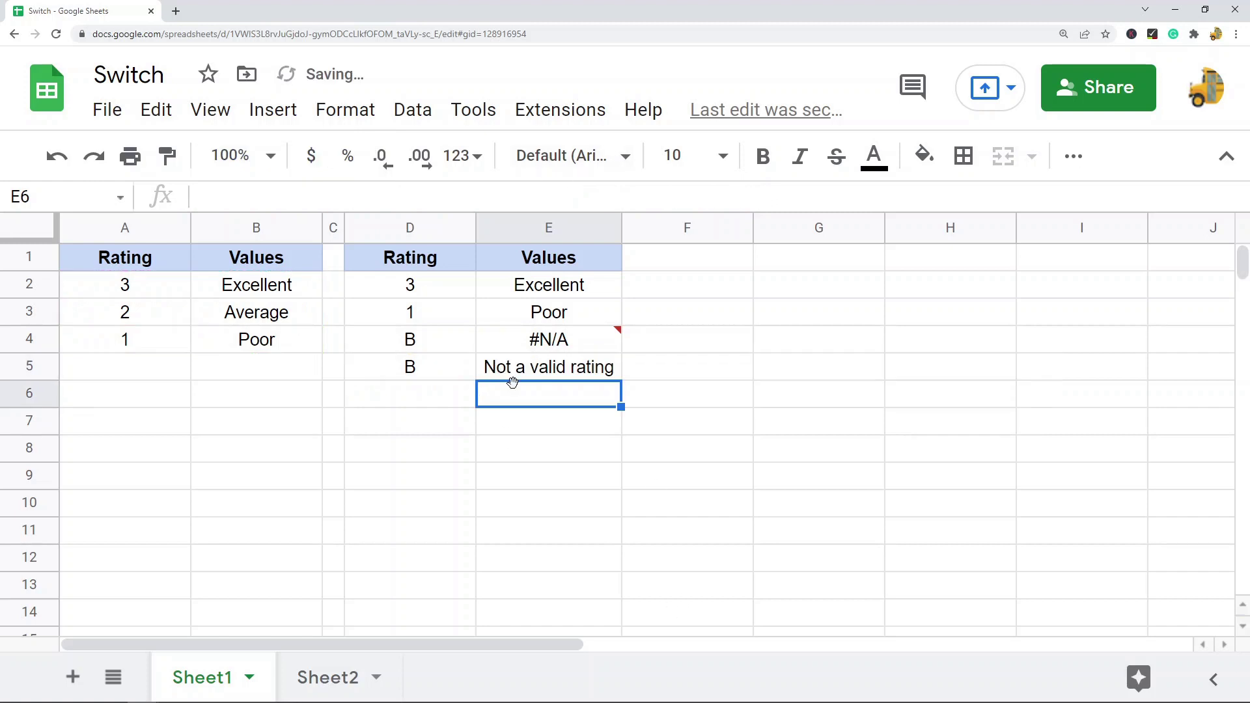
Examine the default argument in the E5 formula and leave the formula as it is
left_click(525, 366)
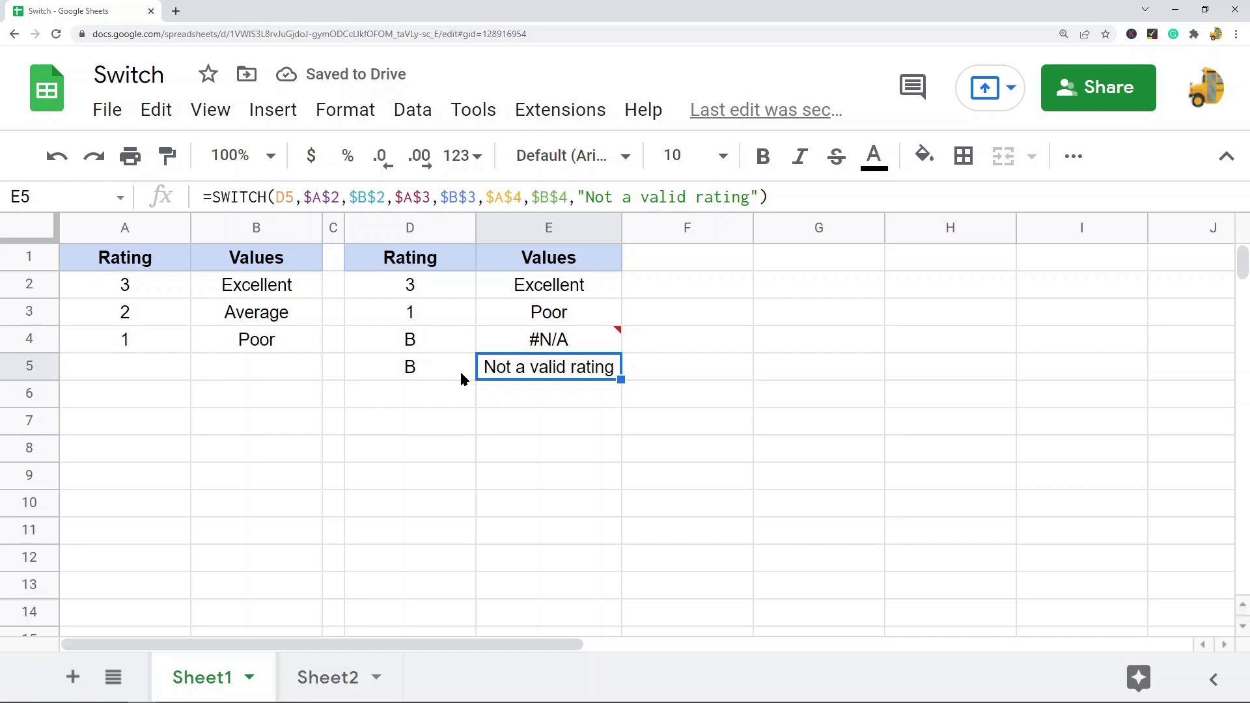
left_click_drag(578, 196, 759, 197)
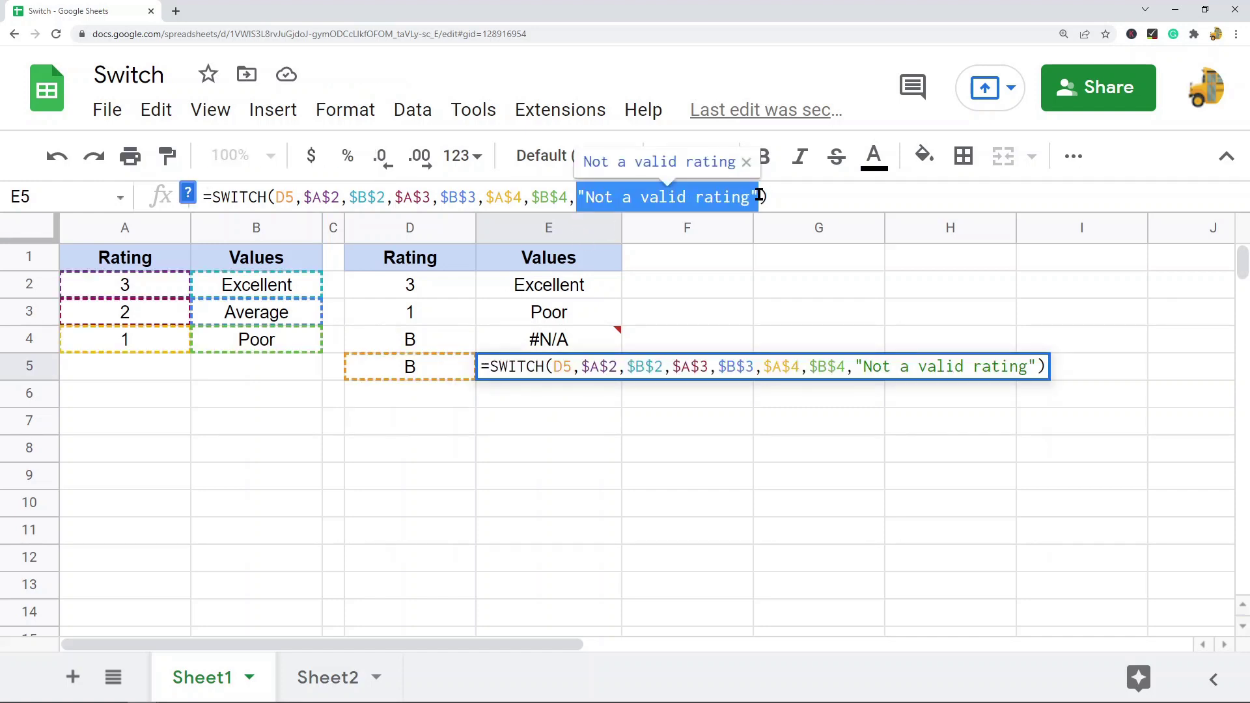
left_click(830, 302)
key("Escape")
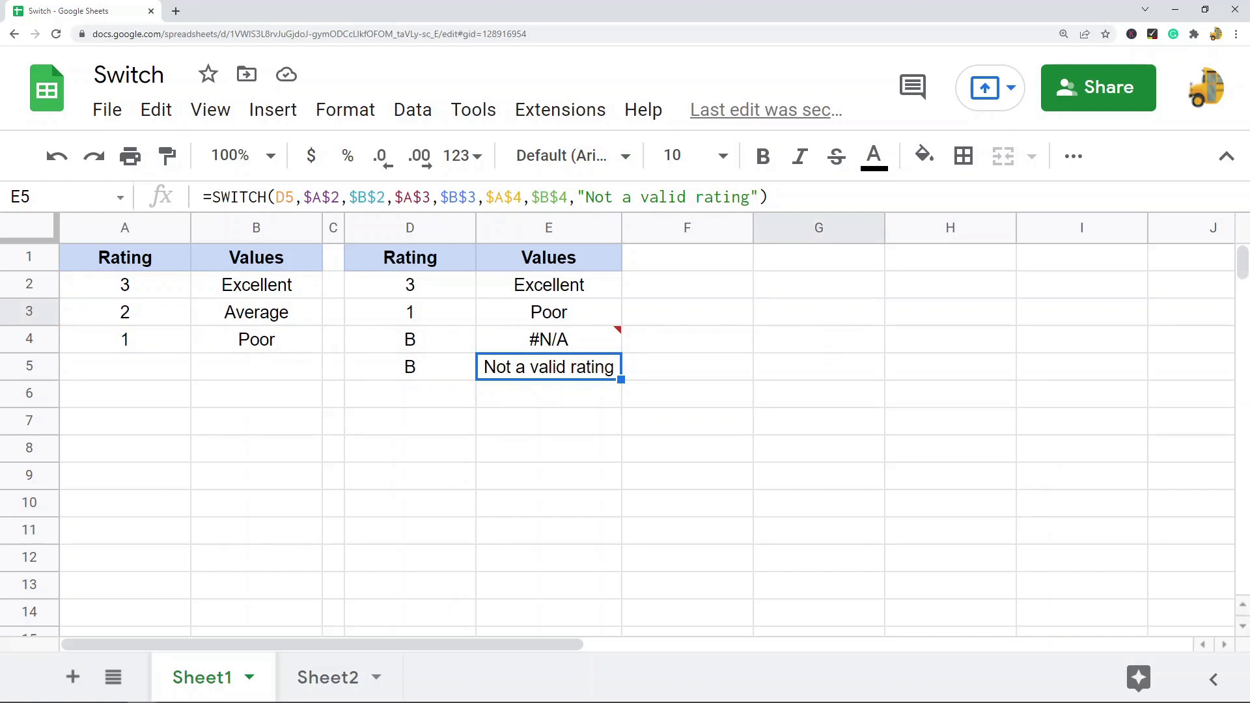